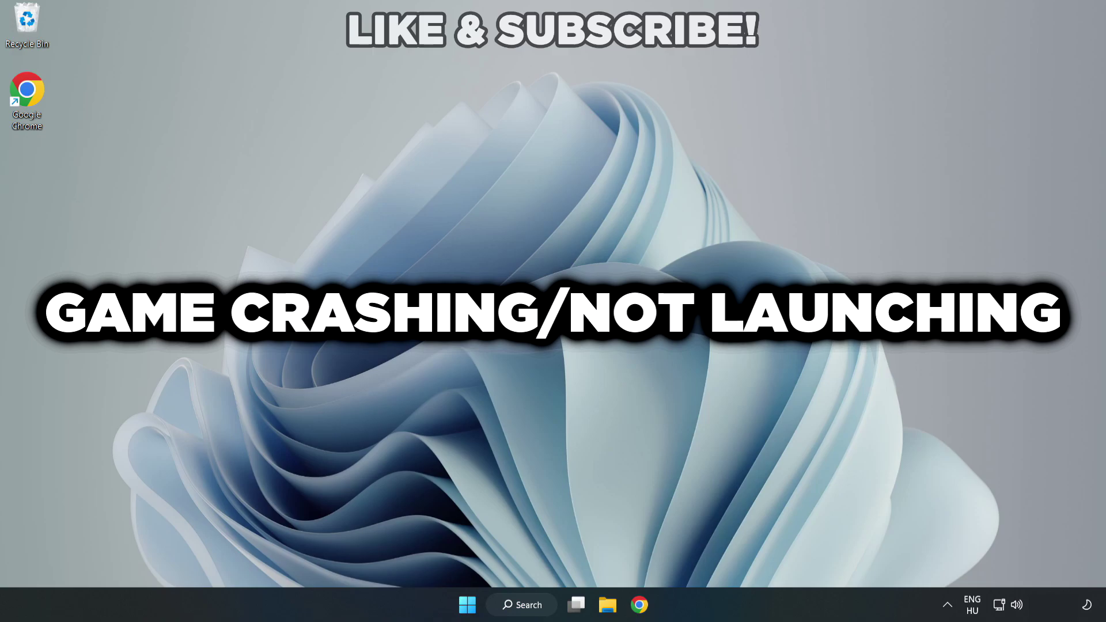
Search Windows for 'device manager'
left_click(527, 605)
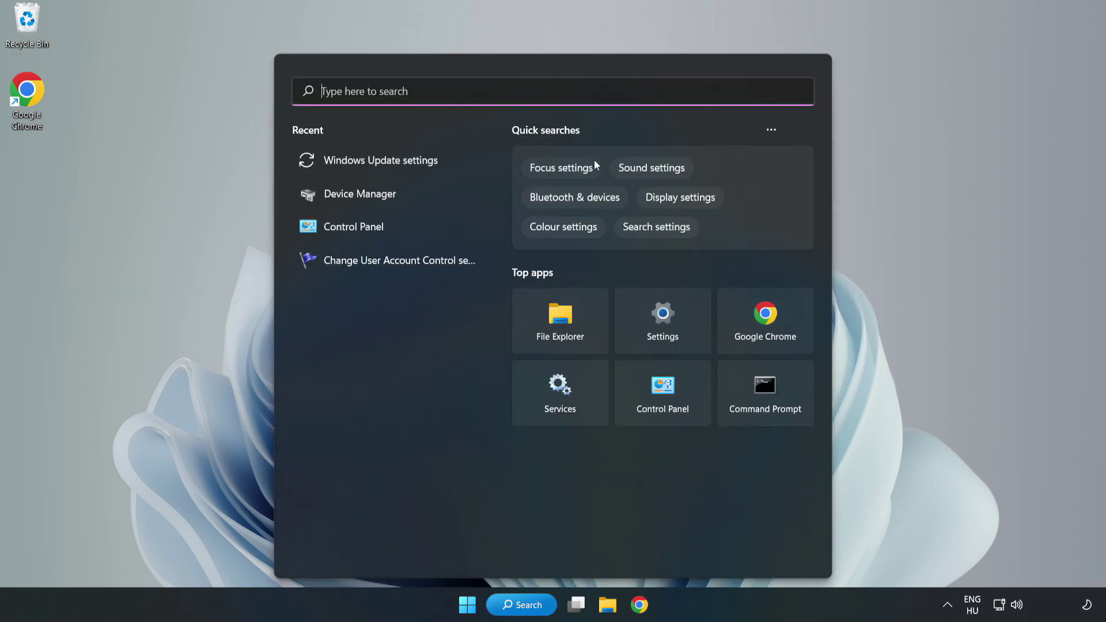
type("device m")
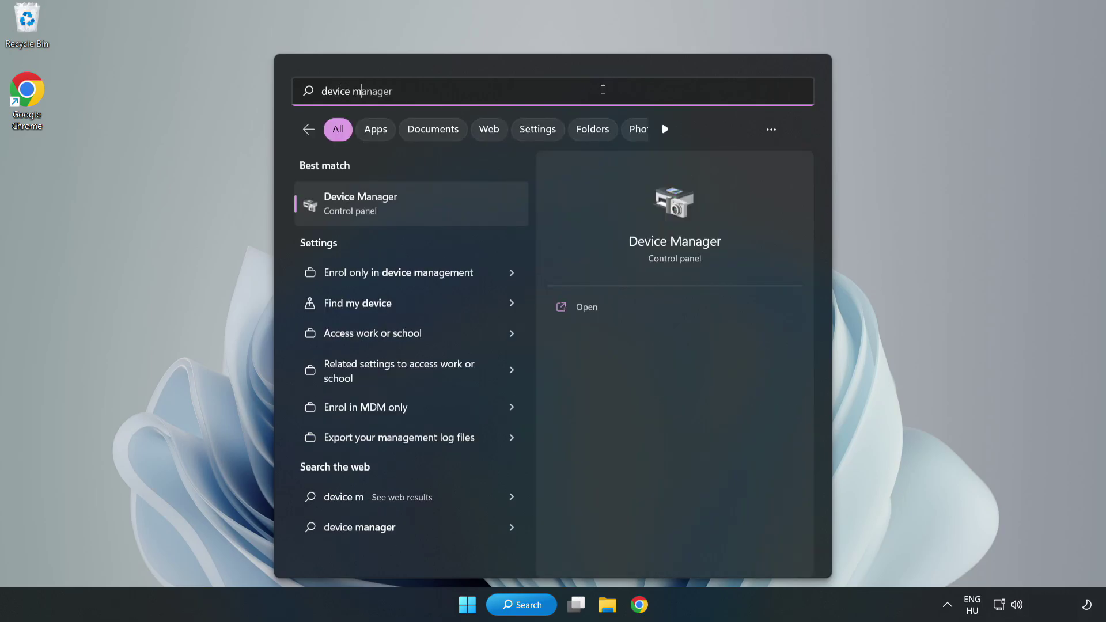
type("anager")
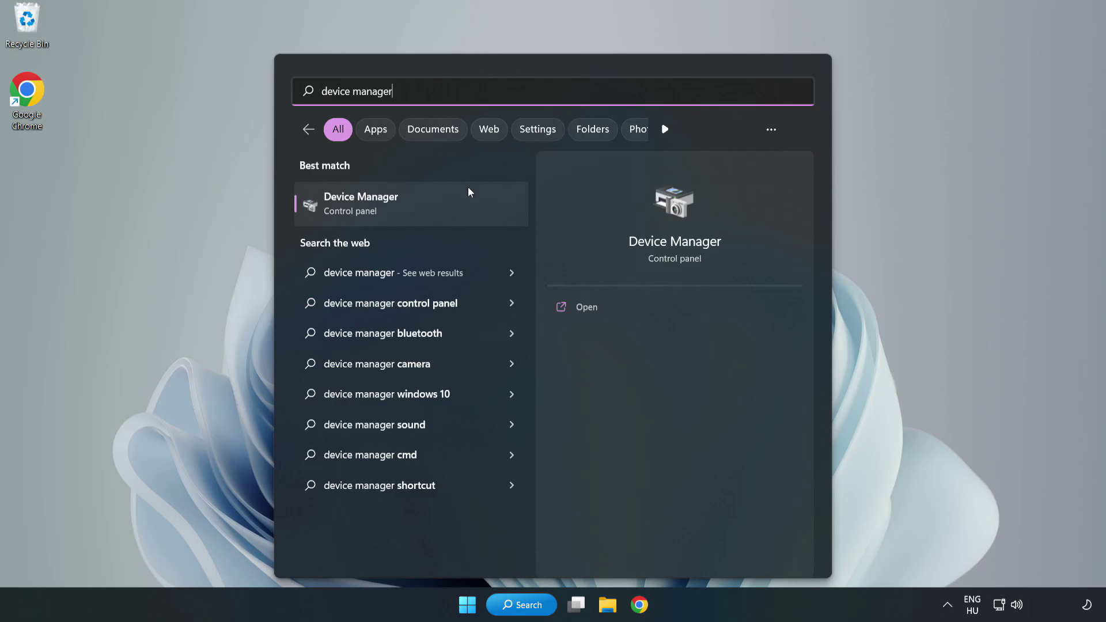
Launch Device Manager and expand Display adapters to select the VMware SVGA 3D adapter
left_click(410, 210)
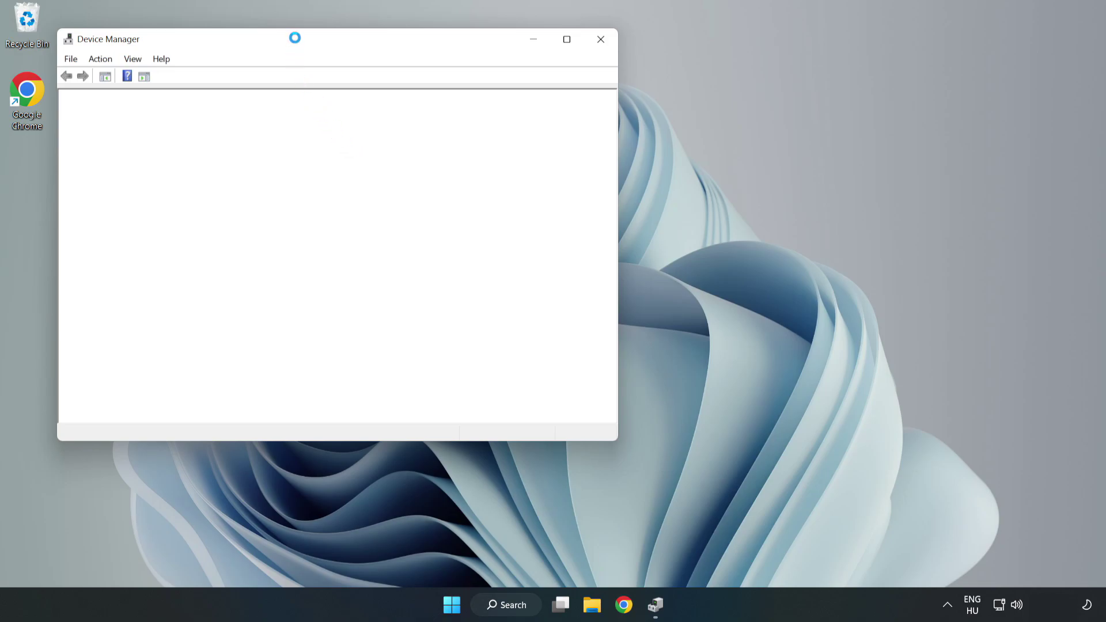
left_click_drag(295, 42, 492, 99)
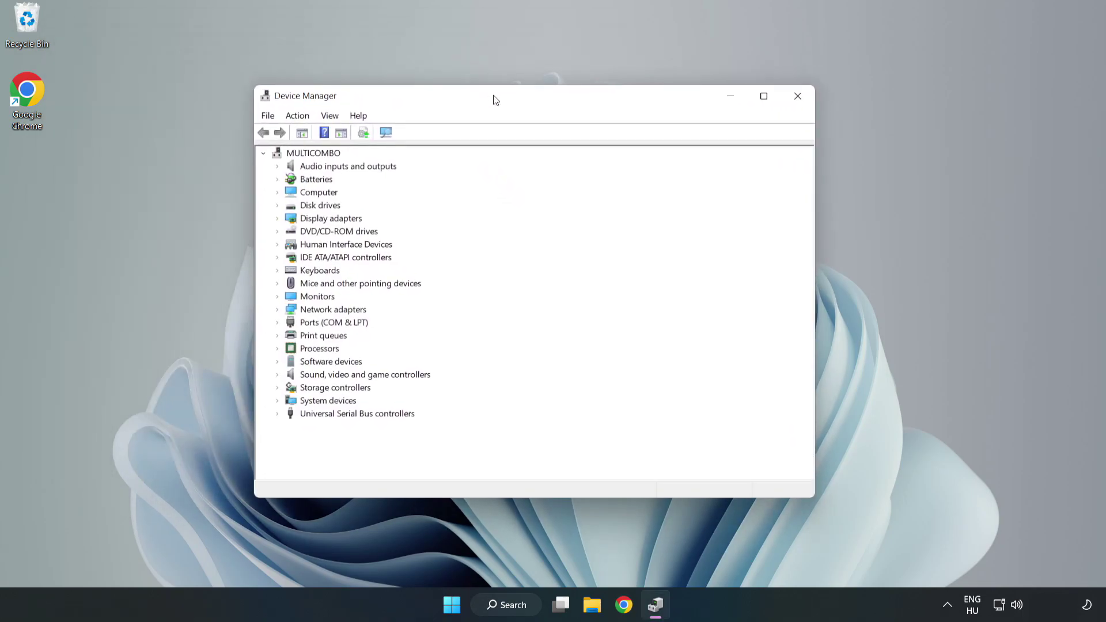
left_click(296, 220)
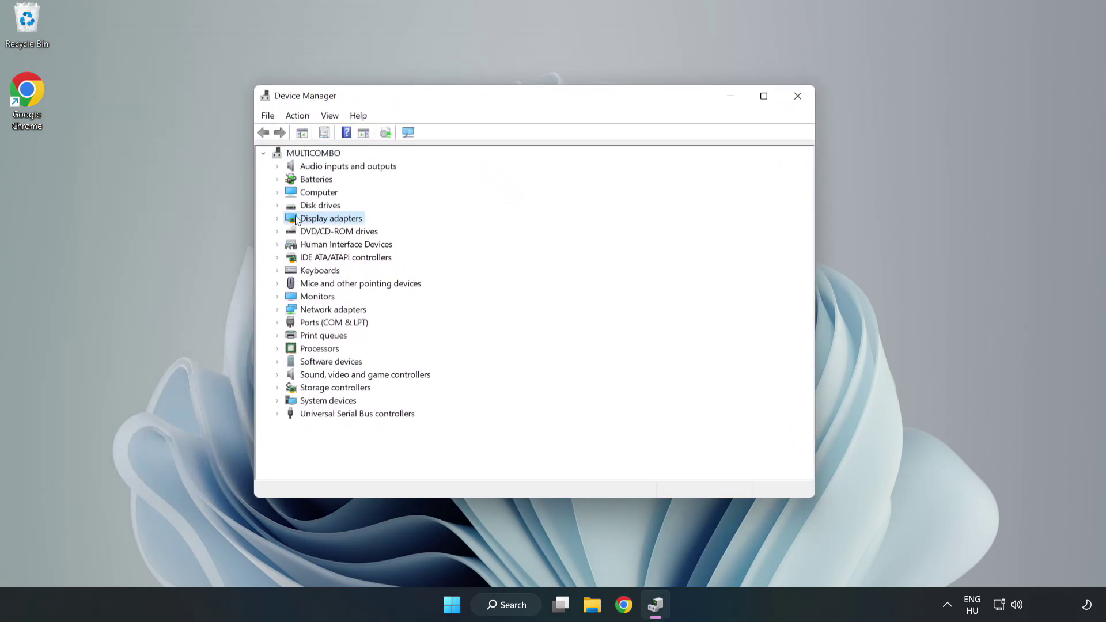
left_click(278, 220)
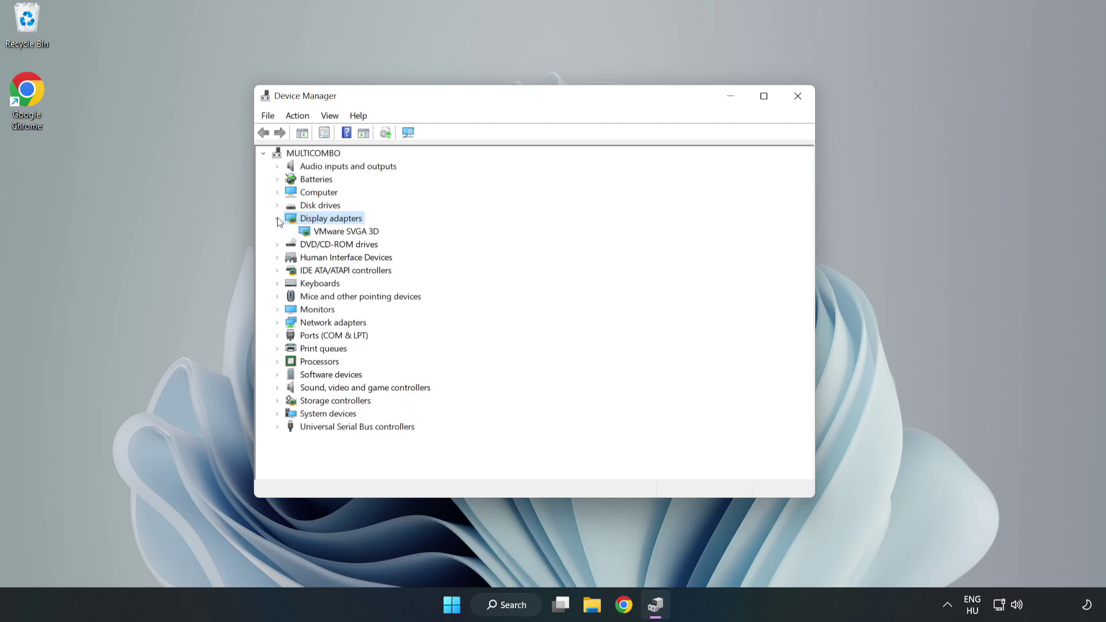
left_click(309, 235)
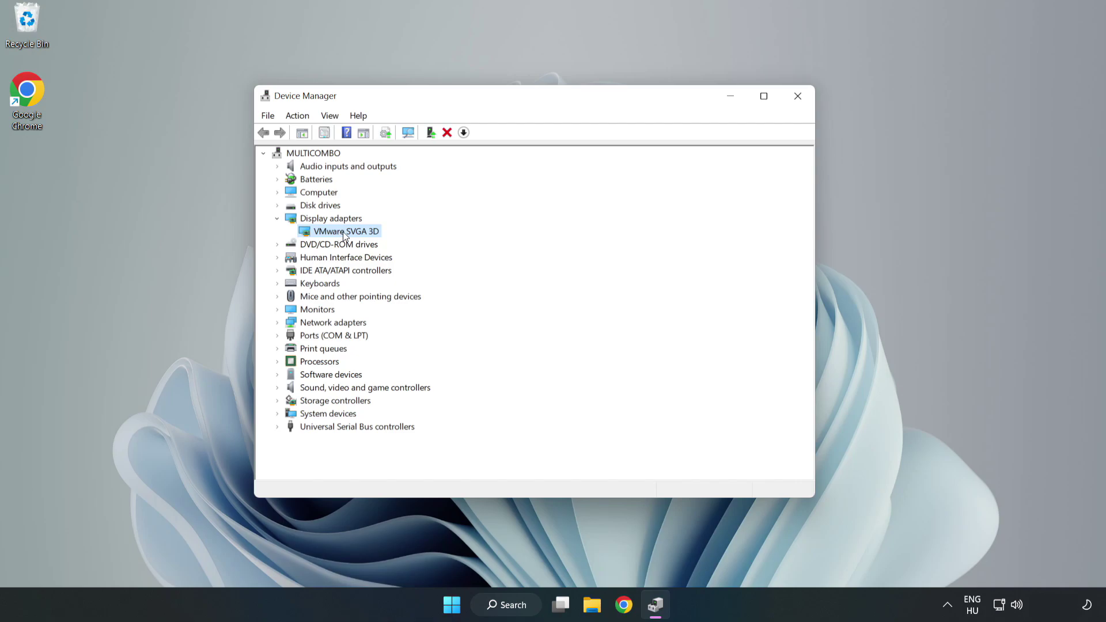
Search automatically for a newer VMware SVGA 3D driver and close the wizard
right_click(344, 235)
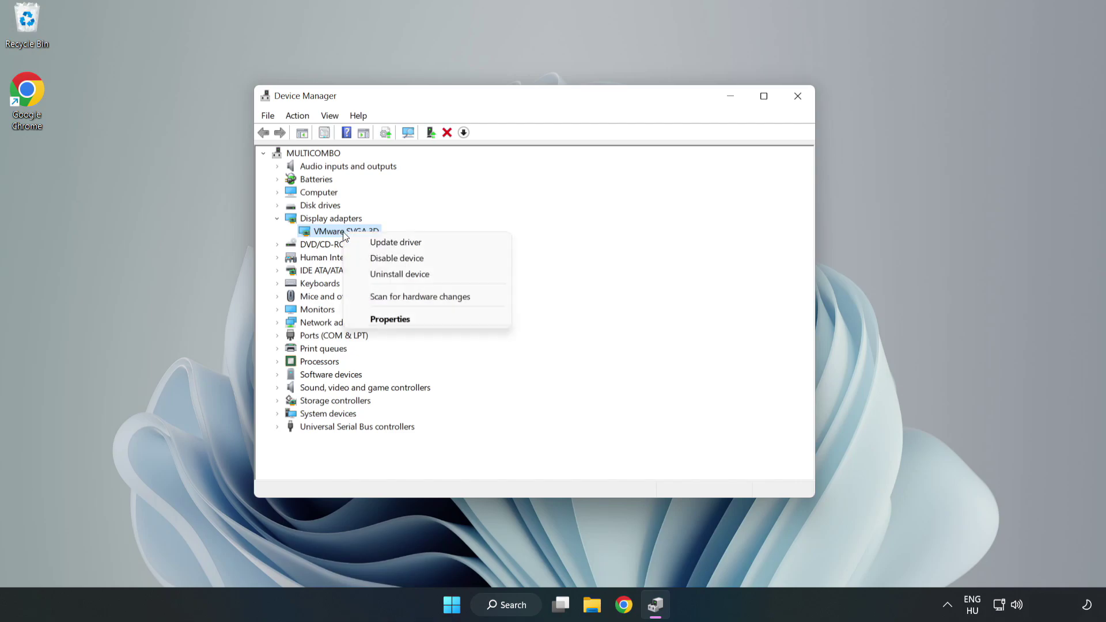
left_click(430, 247)
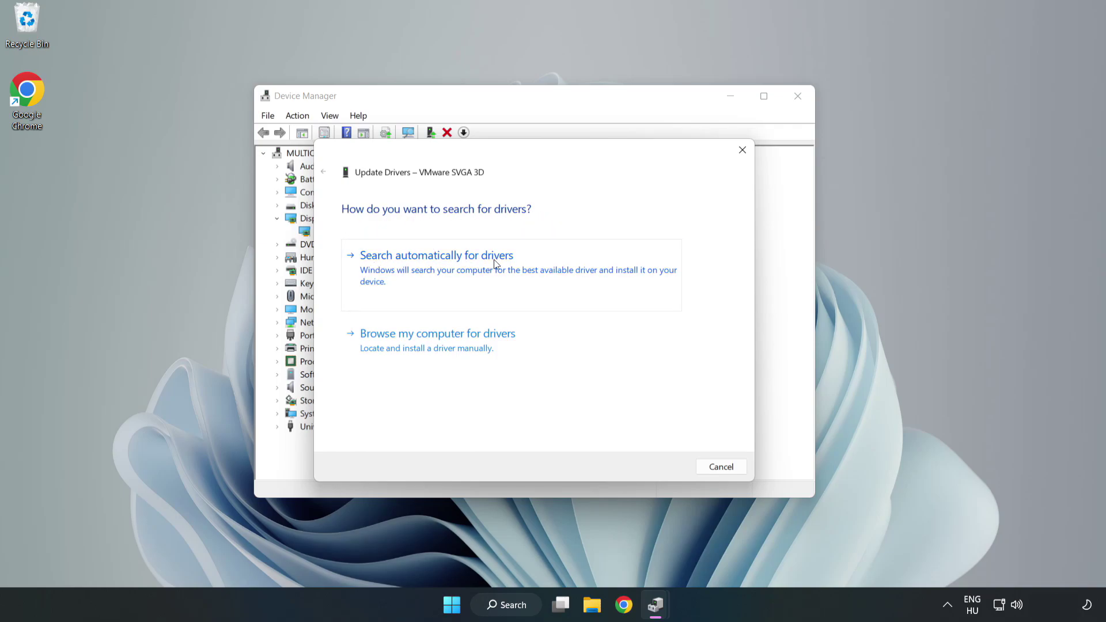
left_click(440, 268)
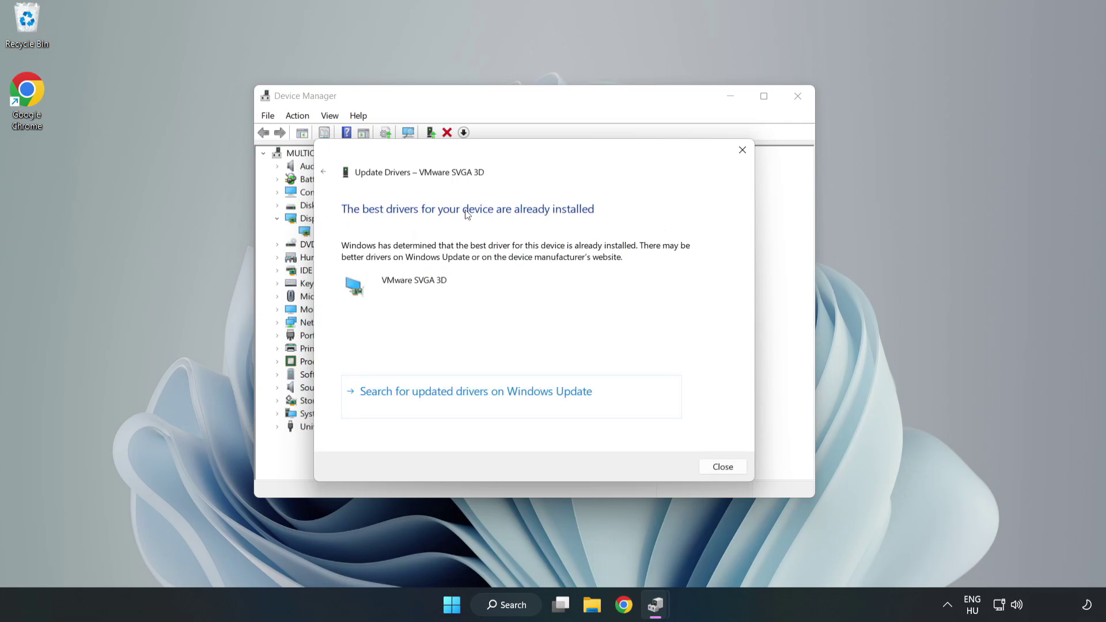
left_click(724, 467)
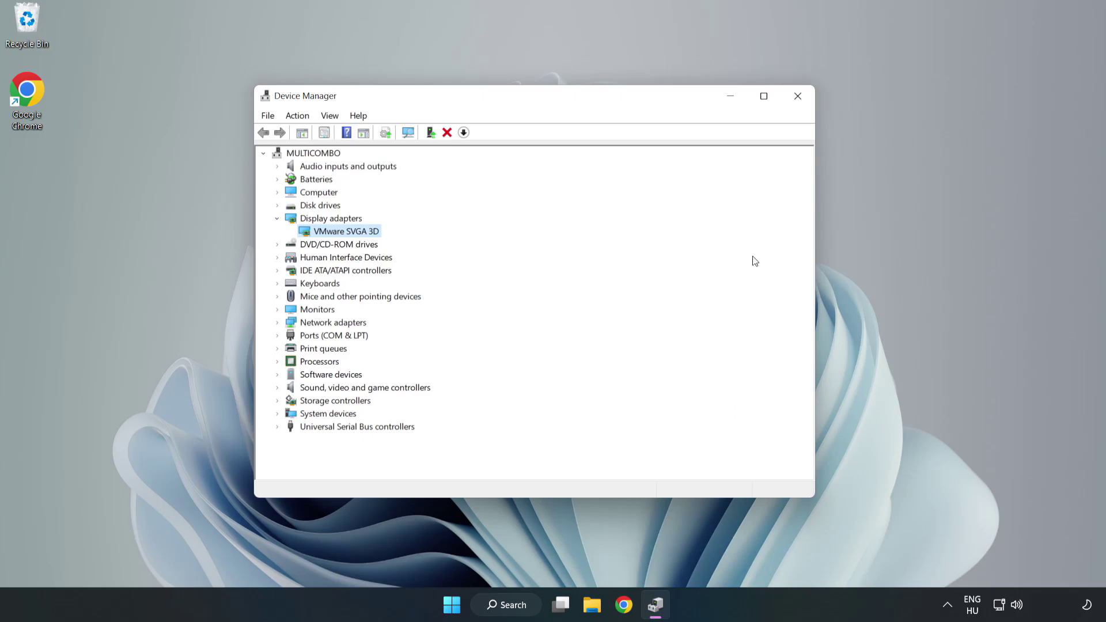
Close Device Manager and search Windows for 'updates'
left_click(798, 96)
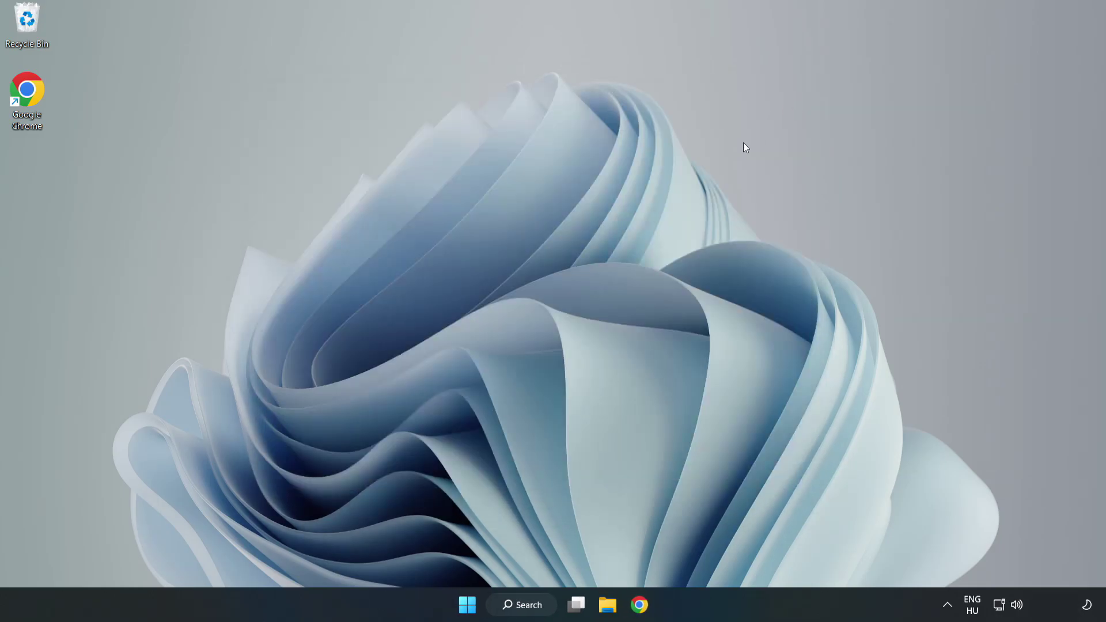
left_click(524, 606)
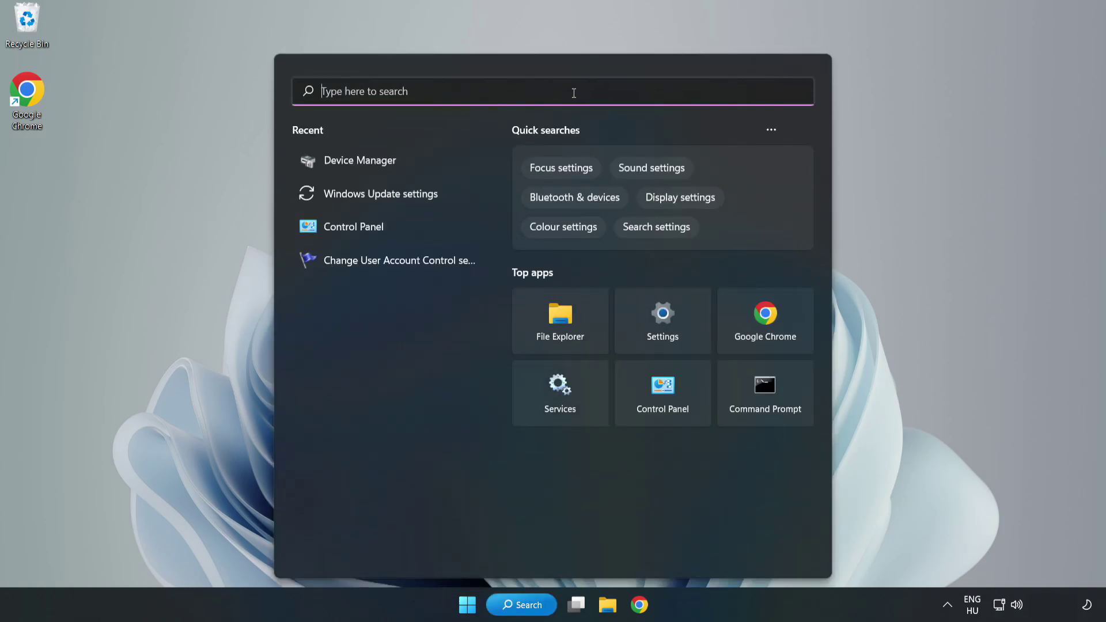
type("upda")
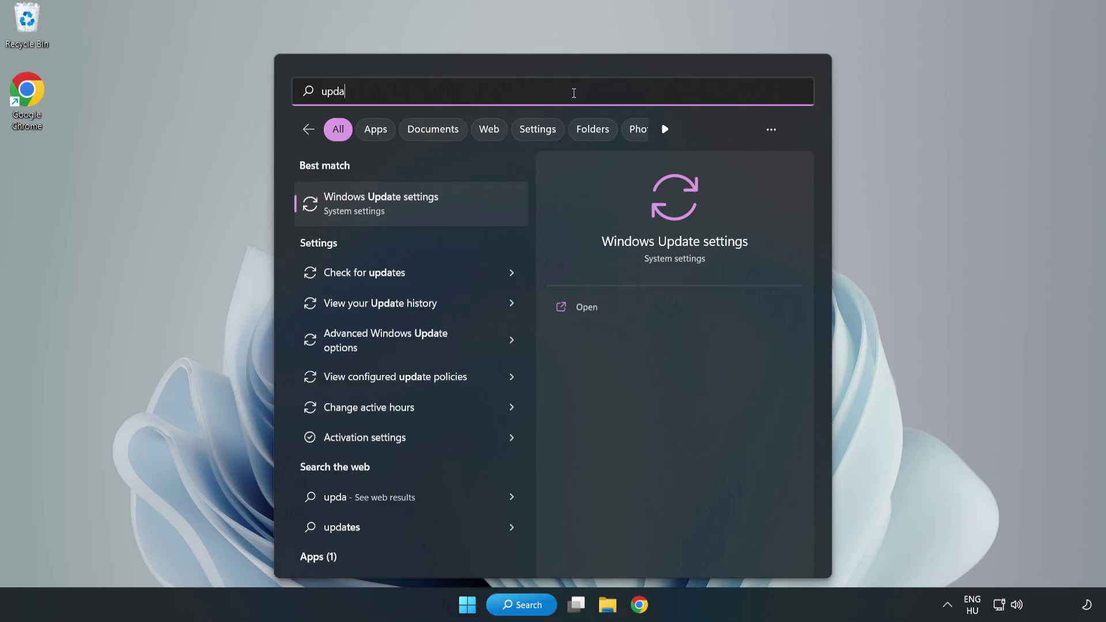
type("tes")
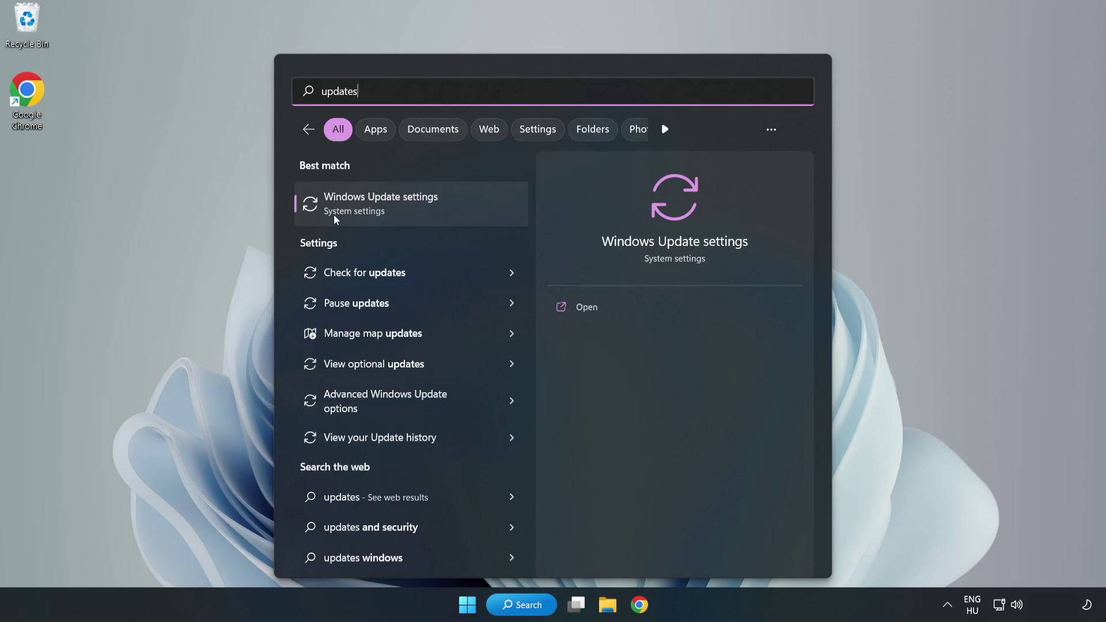
Run a Windows Update check in maximized Settings, confirm it's up to date, then close Settings
left_click(396, 209)
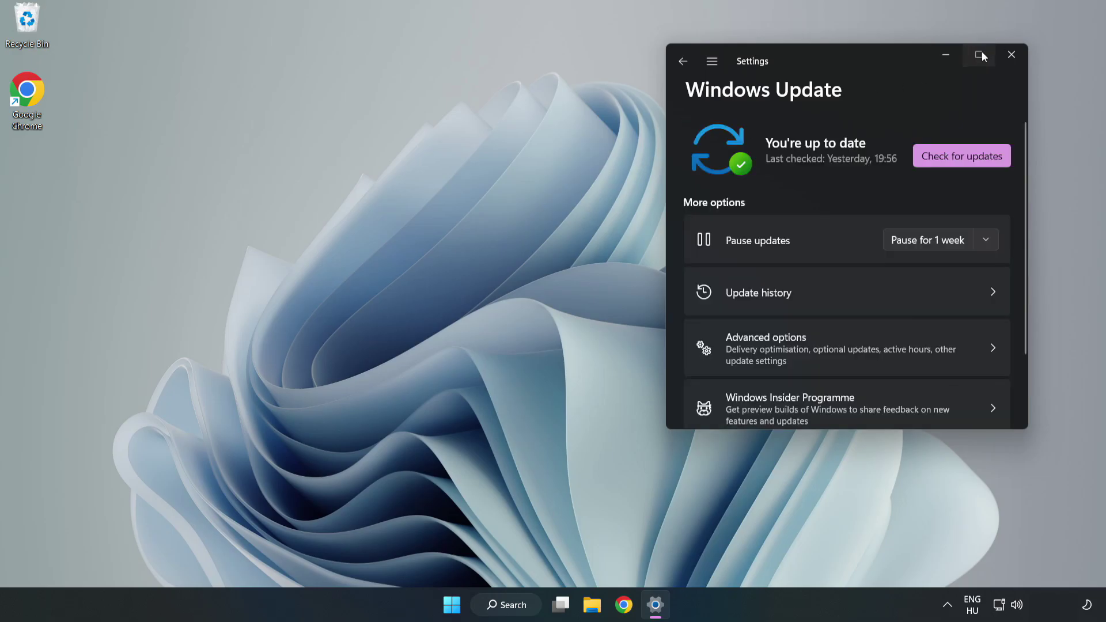
left_click(979, 53)
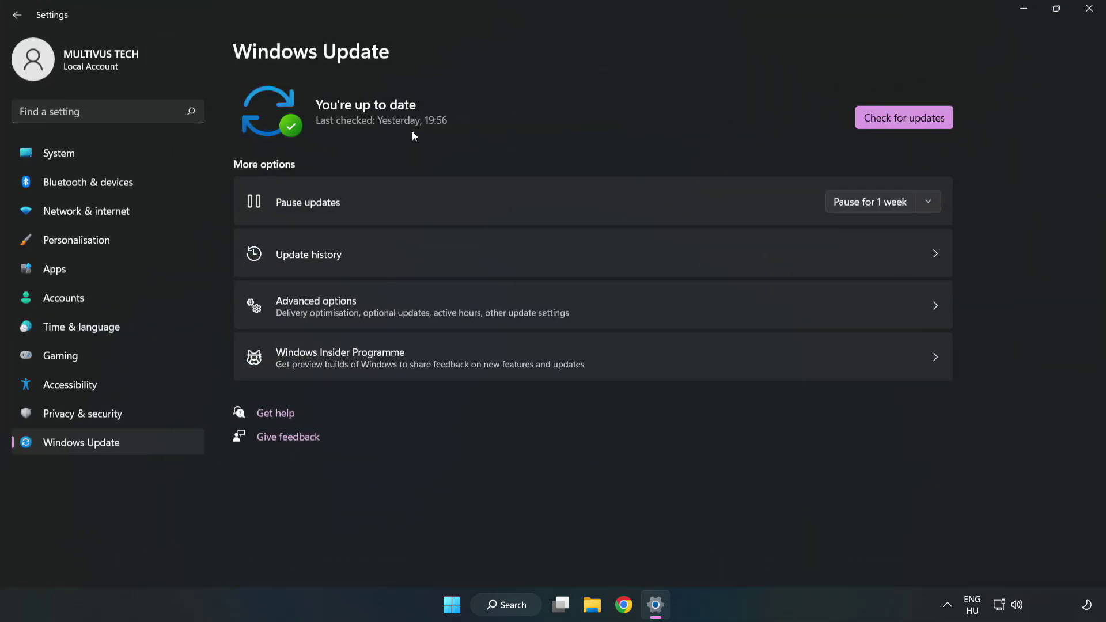
left_click(908, 120)
left_click(1089, 8)
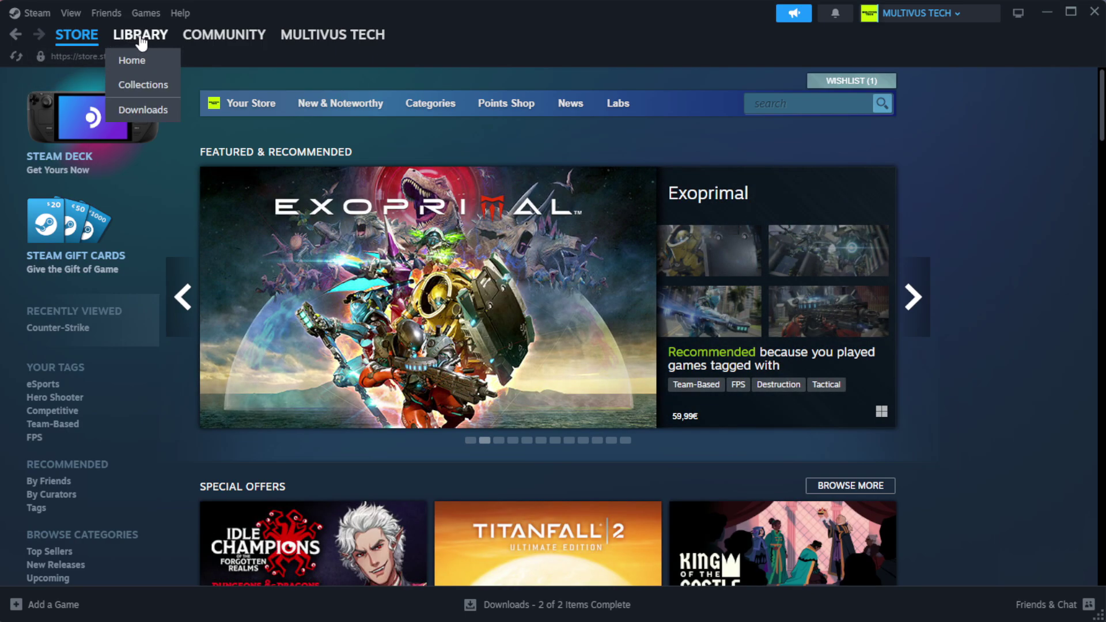
In Steam's Library, bring up the context menu of the favourited YOUR NOT WORKING GAME
left_click(160, 61)
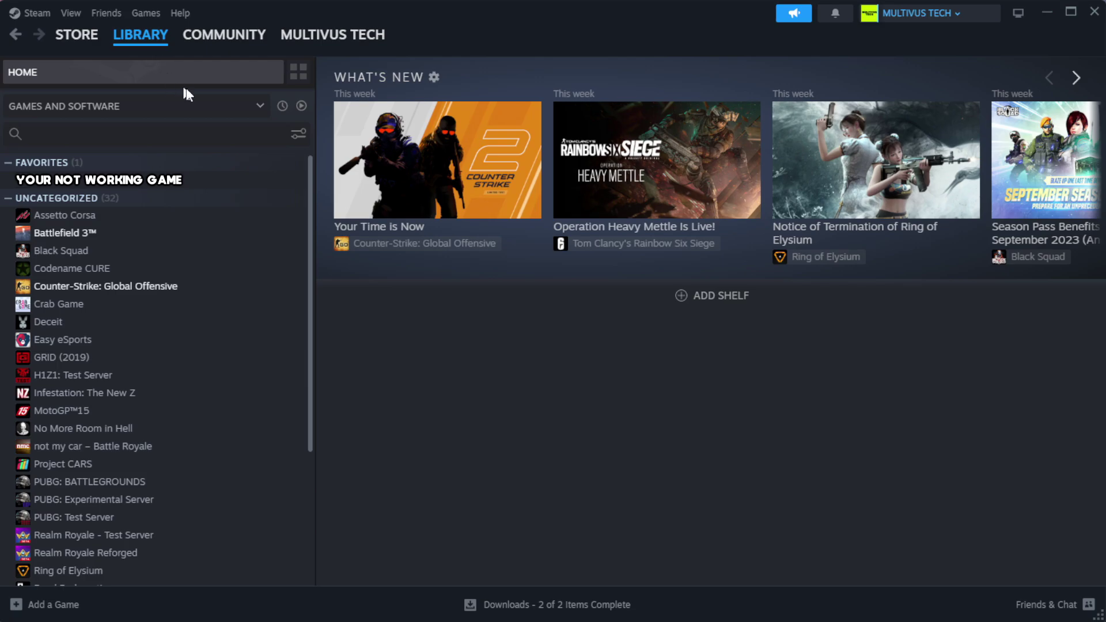
right_click(272, 183)
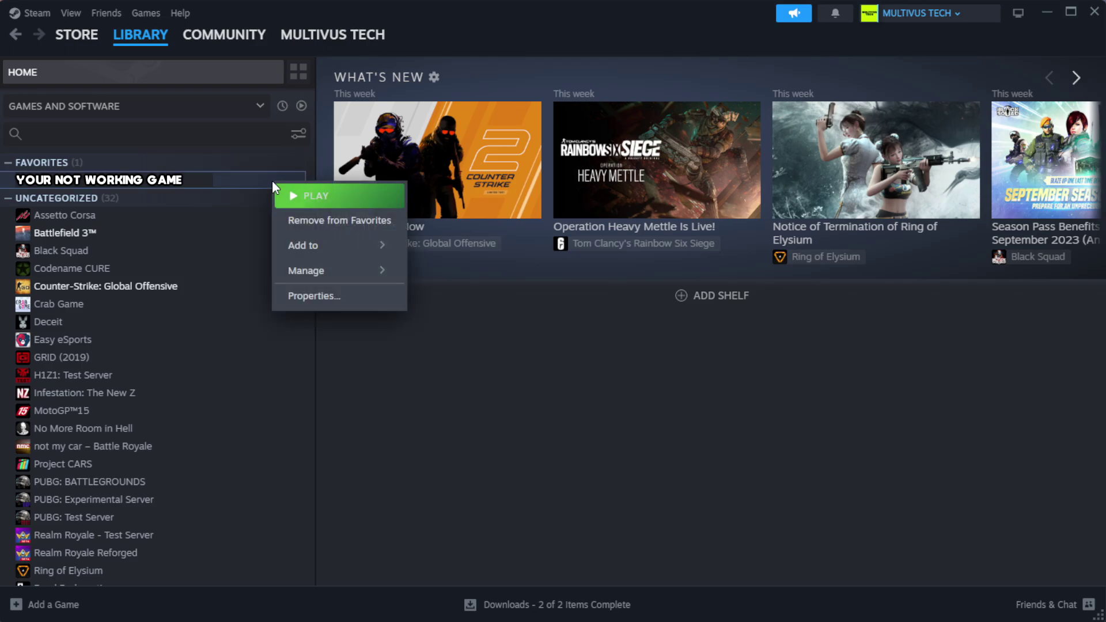
Verify the integrity of the game's installed files from its Properties
left_click(348, 300)
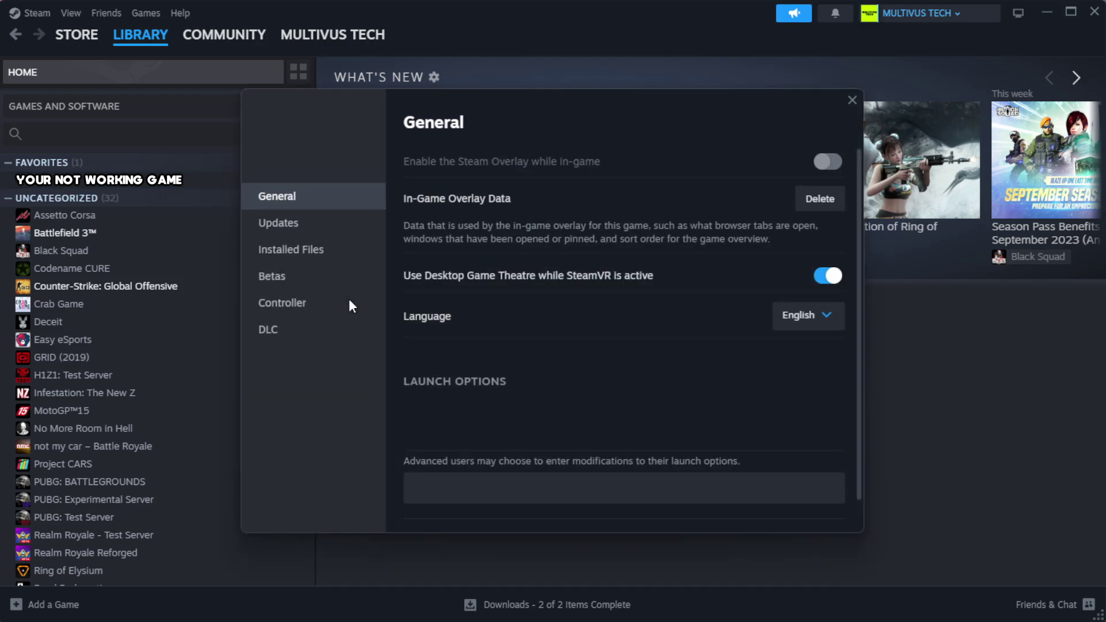
left_click(338, 280)
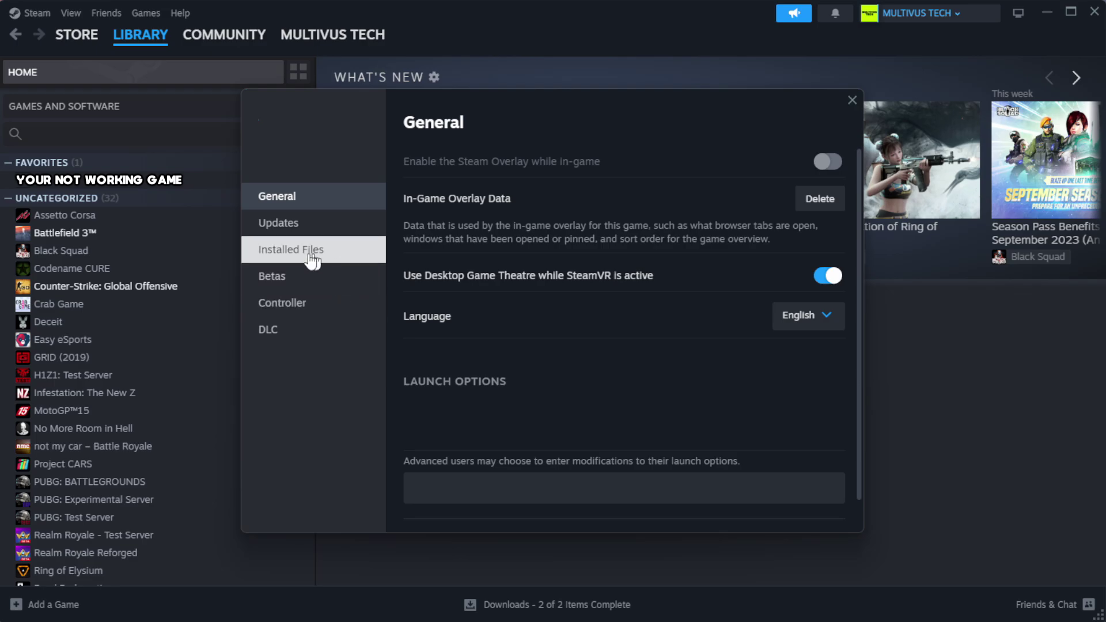
left_click(364, 263)
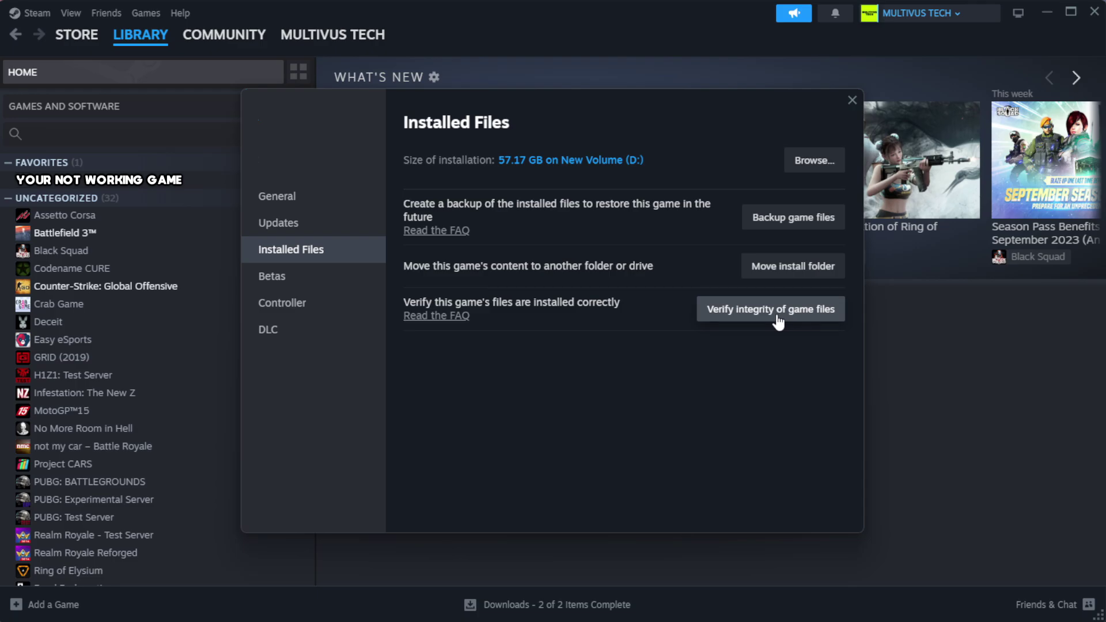
left_click(777, 321)
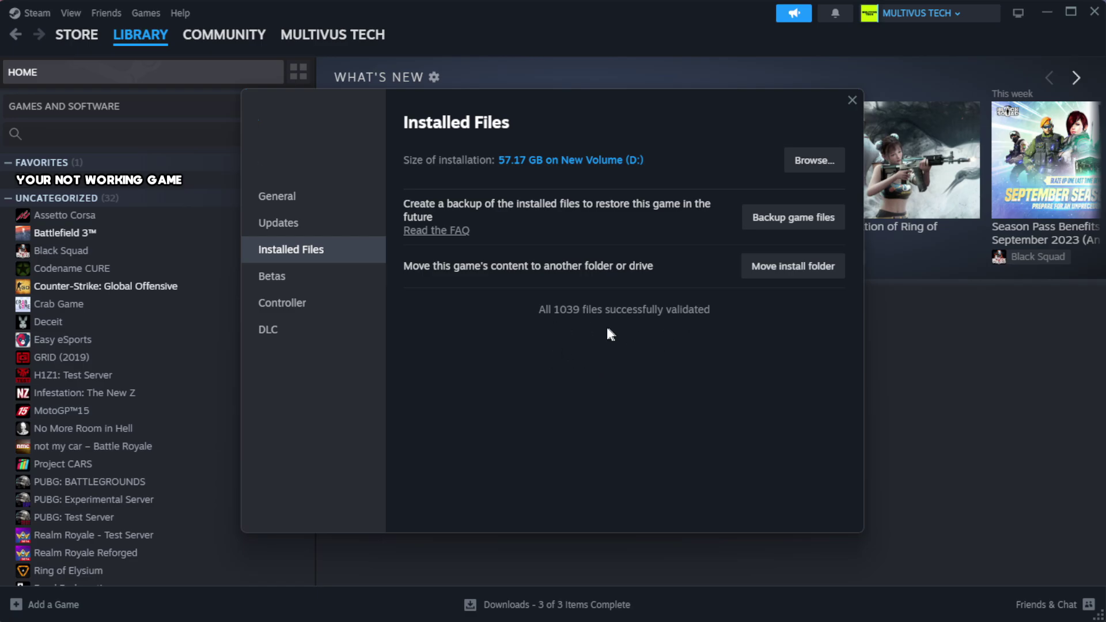
Browse to the game's install folder and right-click the YOUR NOT WORKING GAME shortcut
left_click(813, 173)
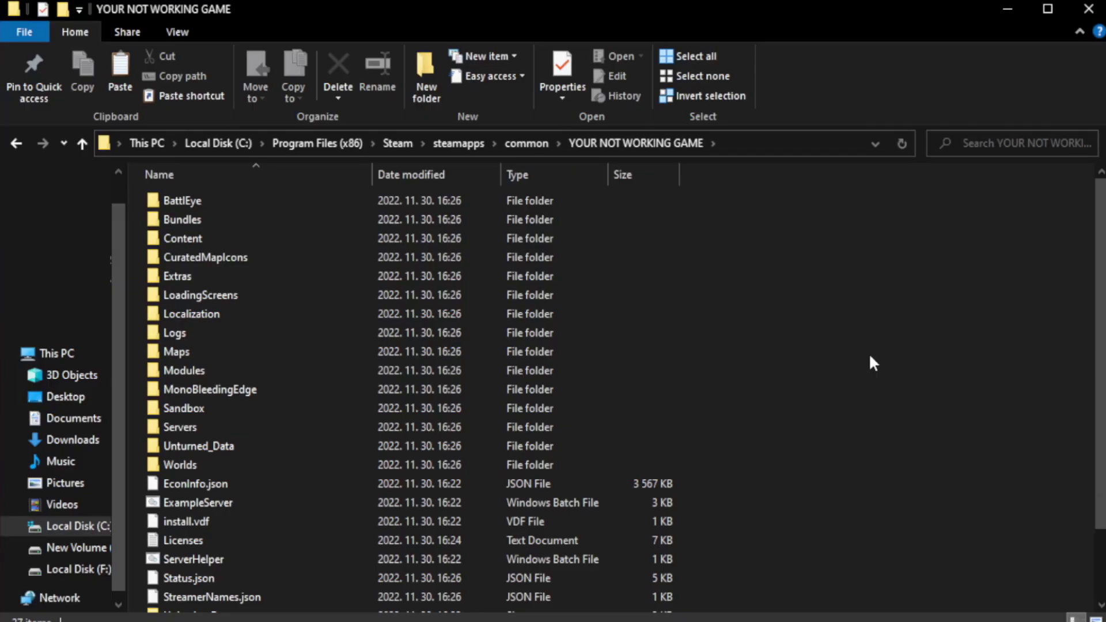
left_click_drag(1100, 344, 1104, 412)
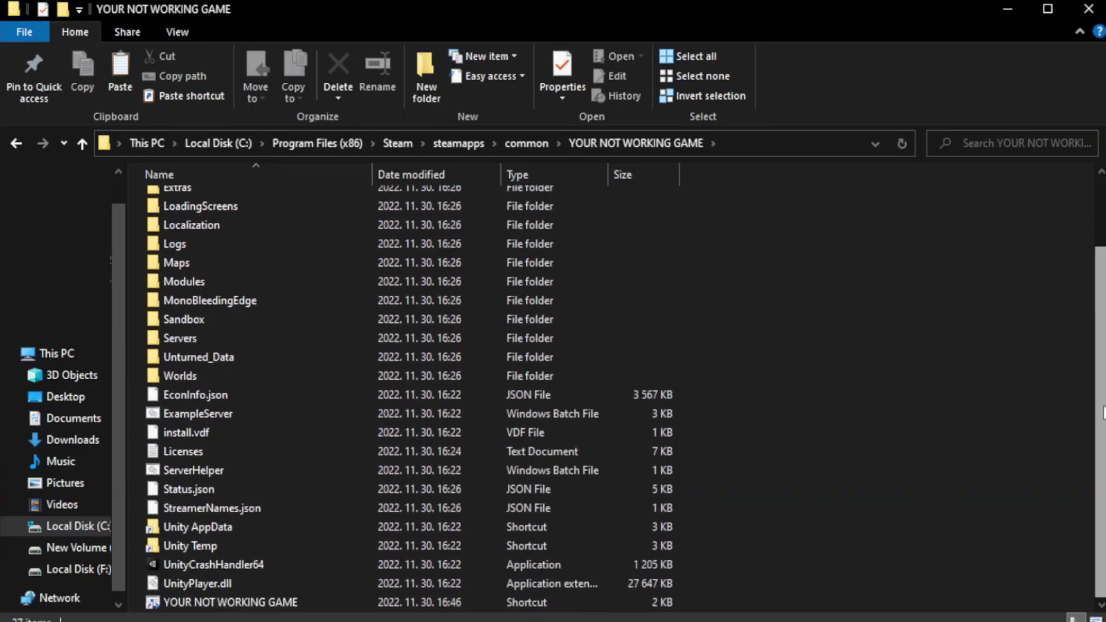
left_click(403, 605)
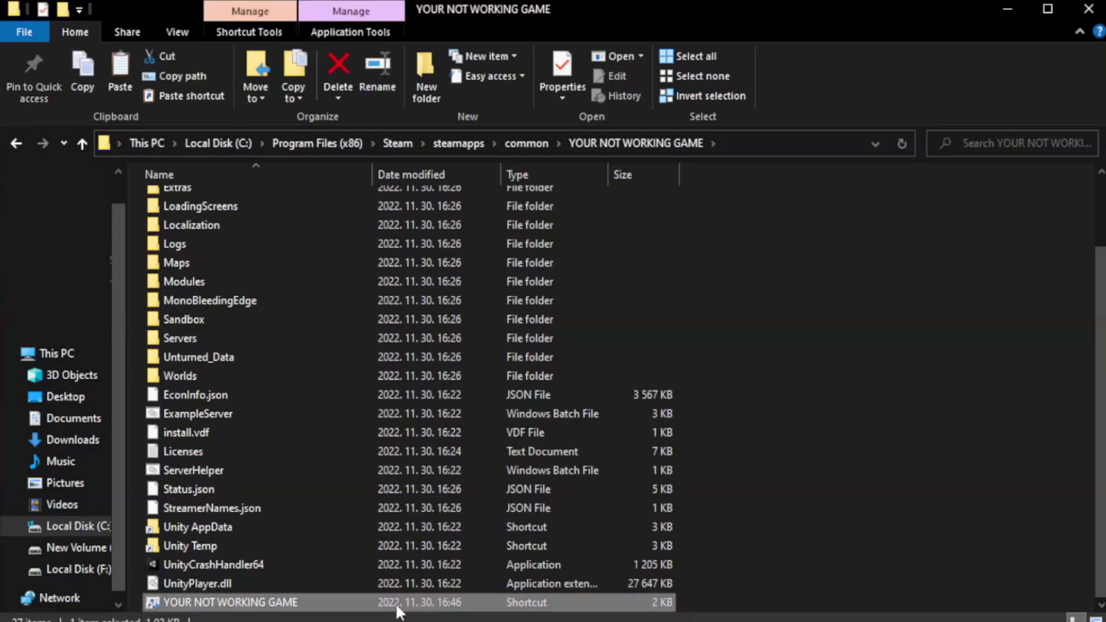
right_click(369, 603)
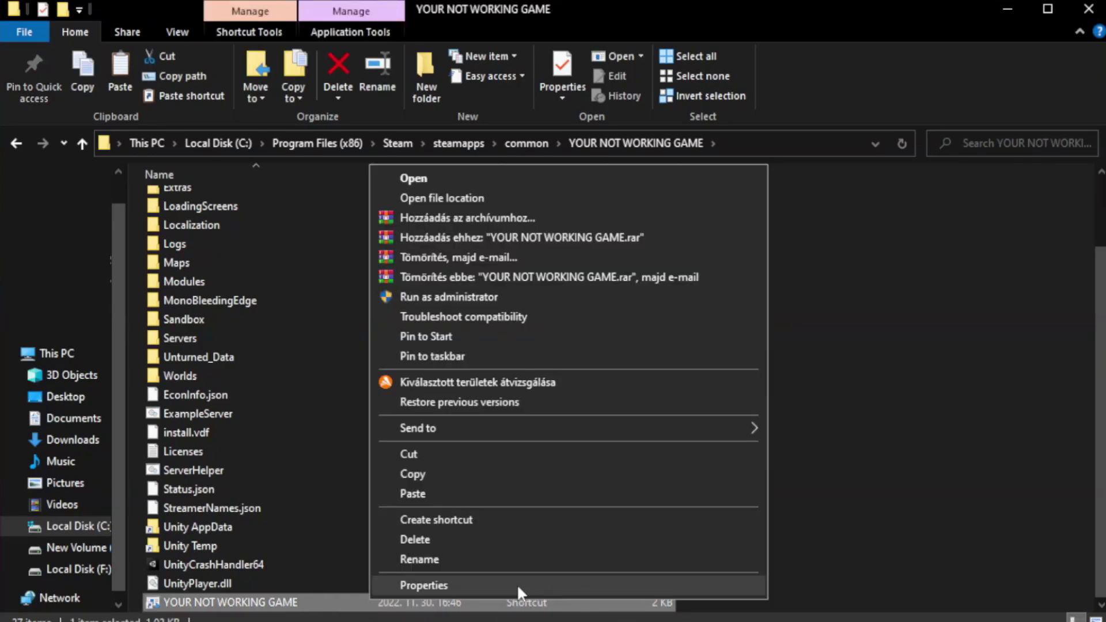
Set the shortcut to Windows 8 compatibility, run as administrator, fullscreen optimizations disabled
left_click(564, 588)
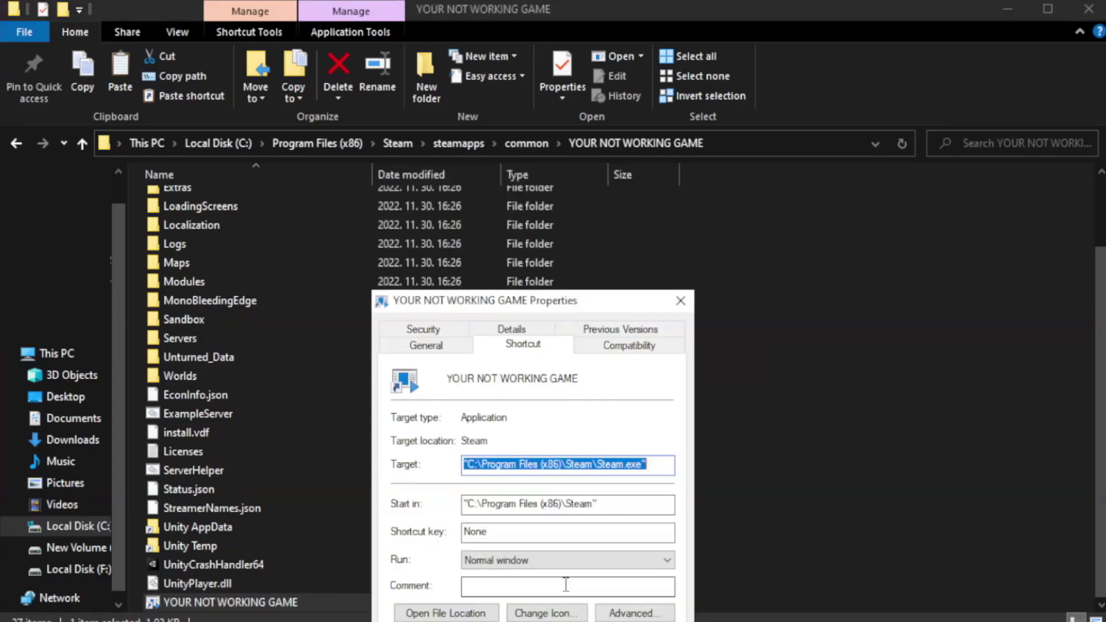
left_click_drag(557, 306, 555, 113)
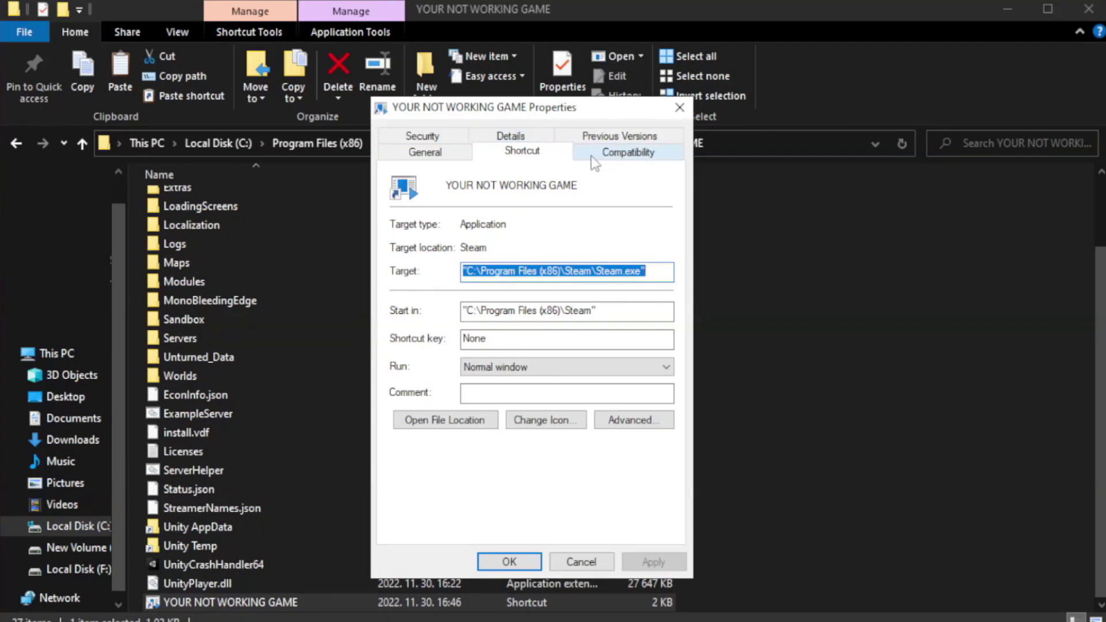
left_click(623, 154)
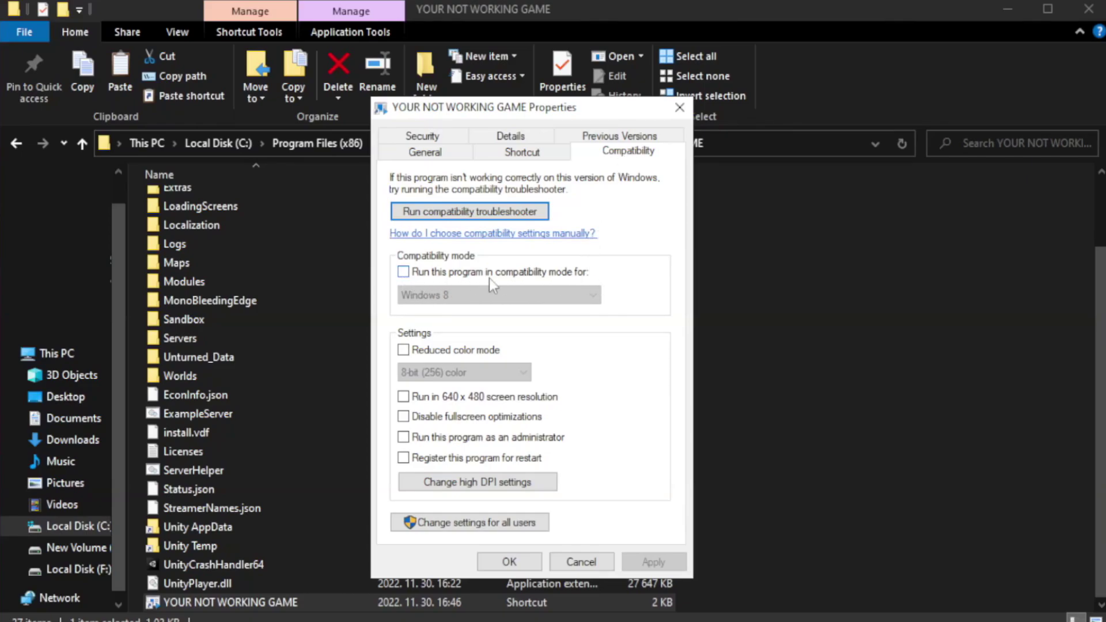
left_click(440, 278)
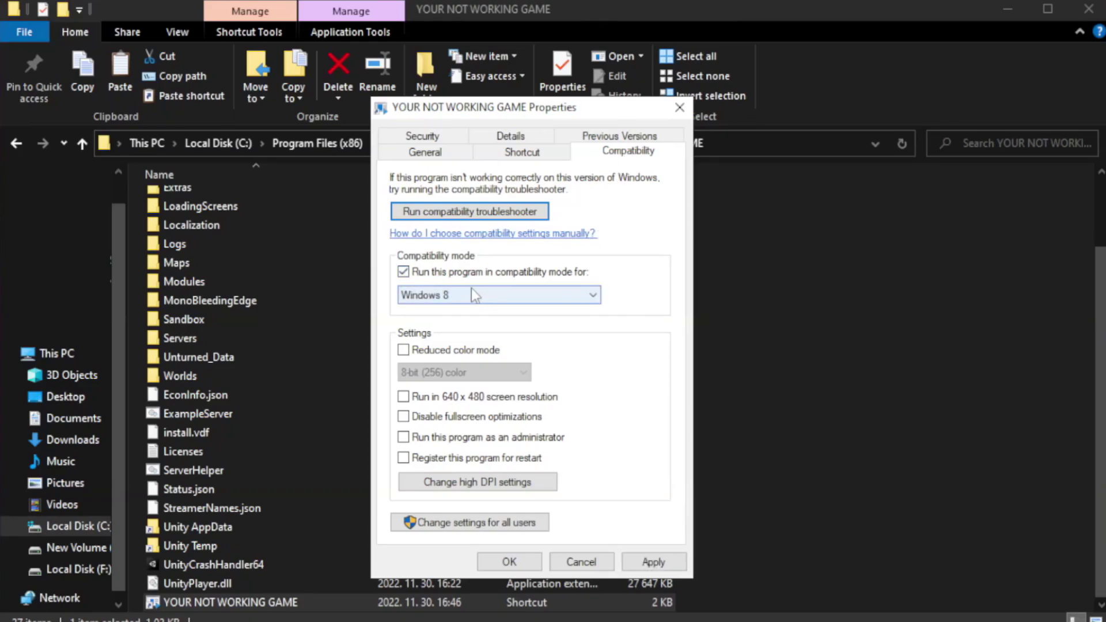
left_click(472, 293)
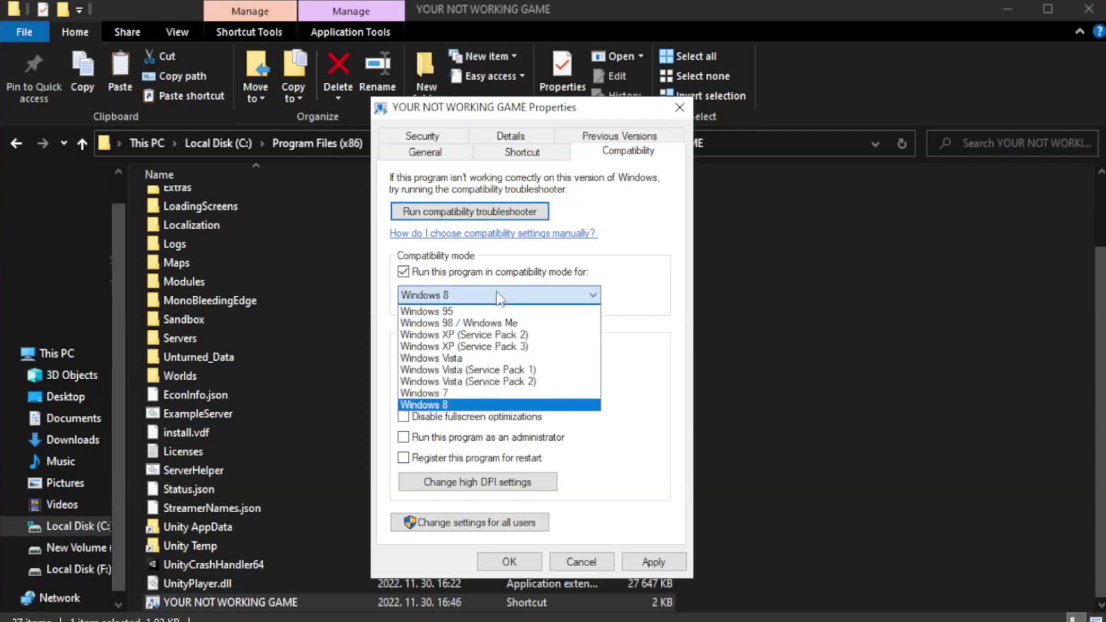
left_click(468, 405)
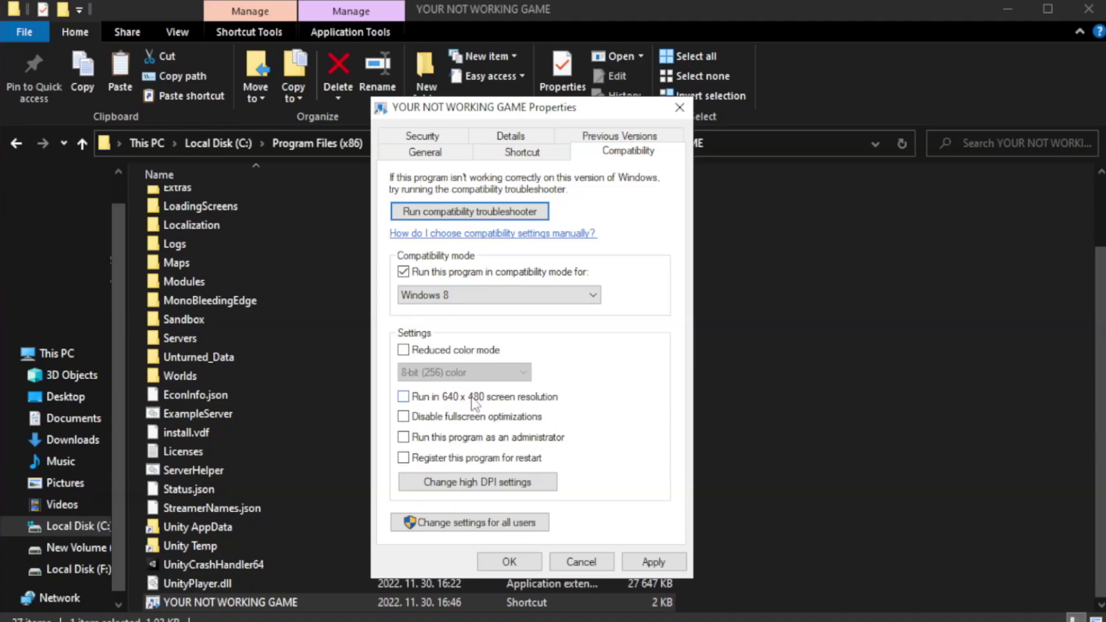
left_click(431, 424)
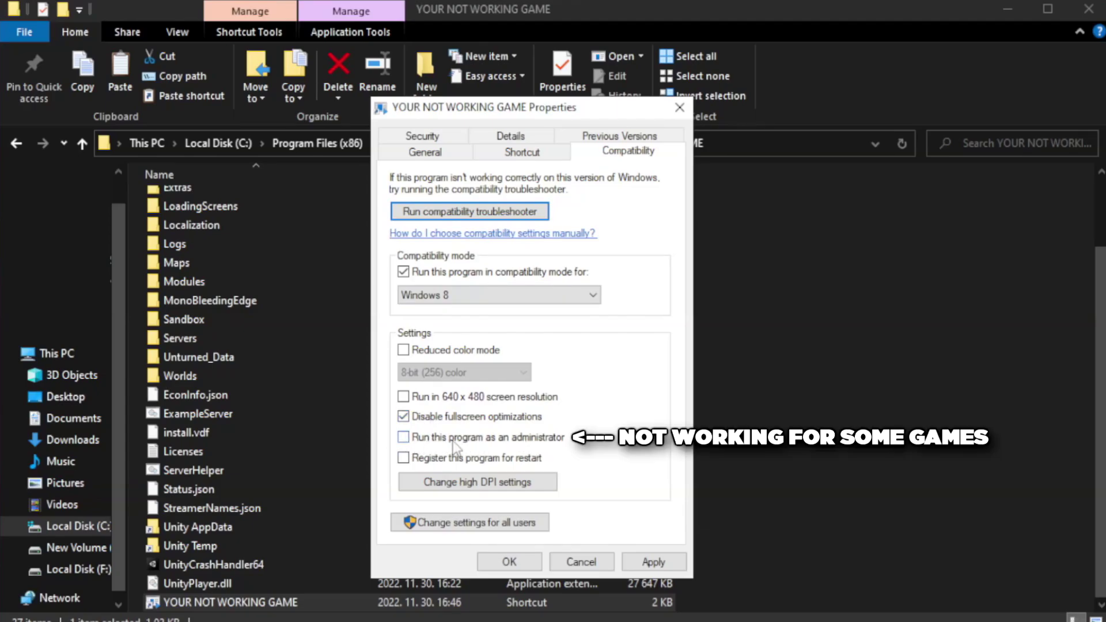
left_click(433, 445)
left_click(651, 564)
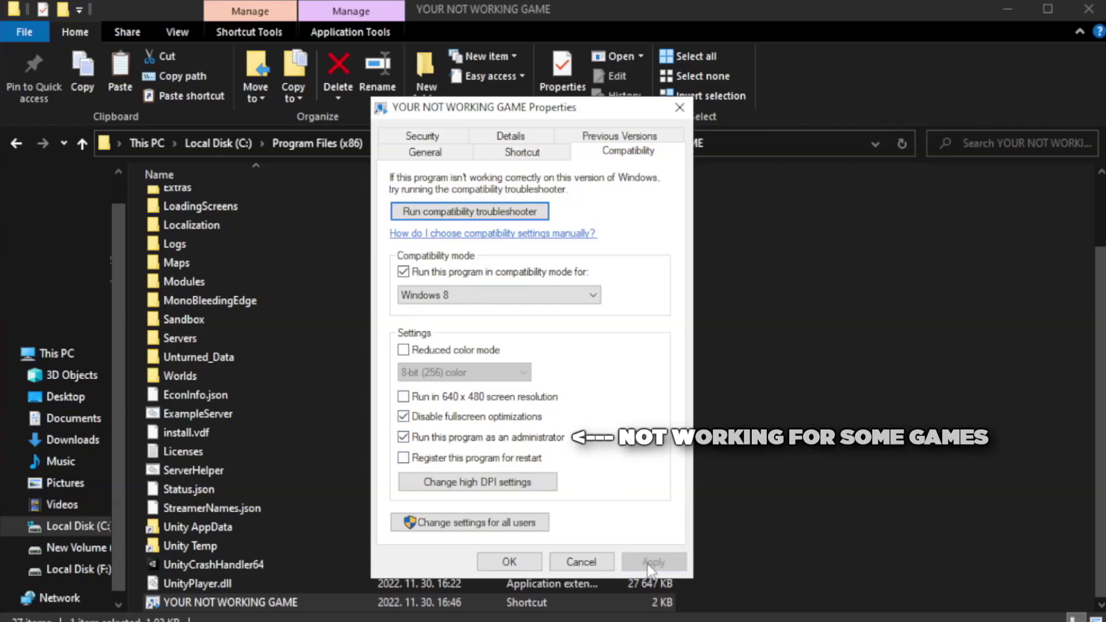
left_click(509, 562)
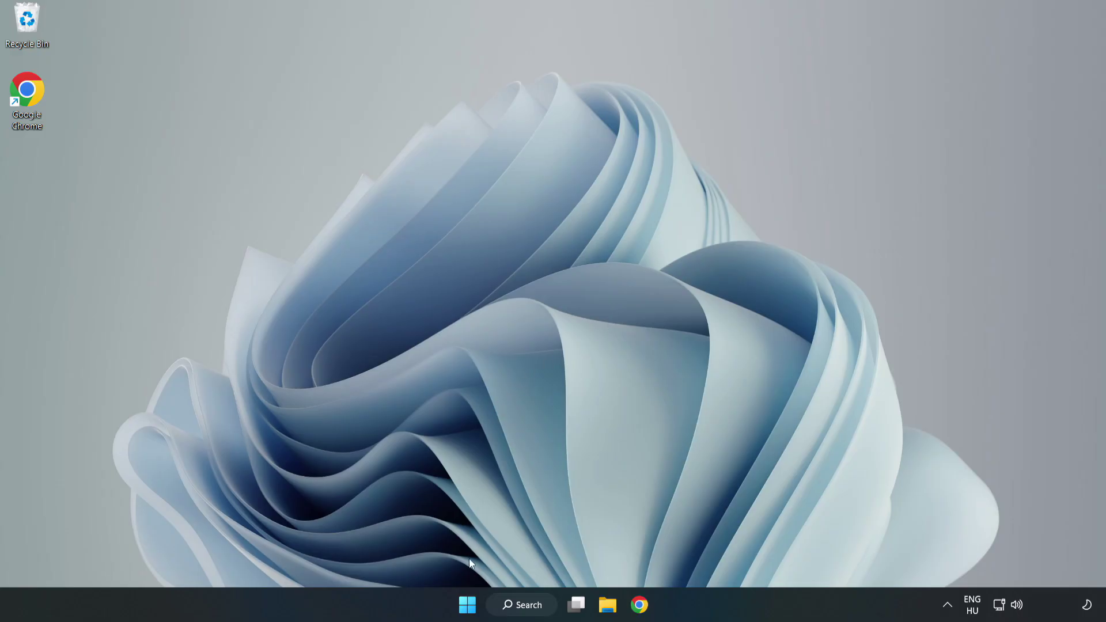
In Task Manager's Startup tab, disable Cortana, Microsoft Edge, Microsoft Teams and Phone Link
right_click(469, 606)
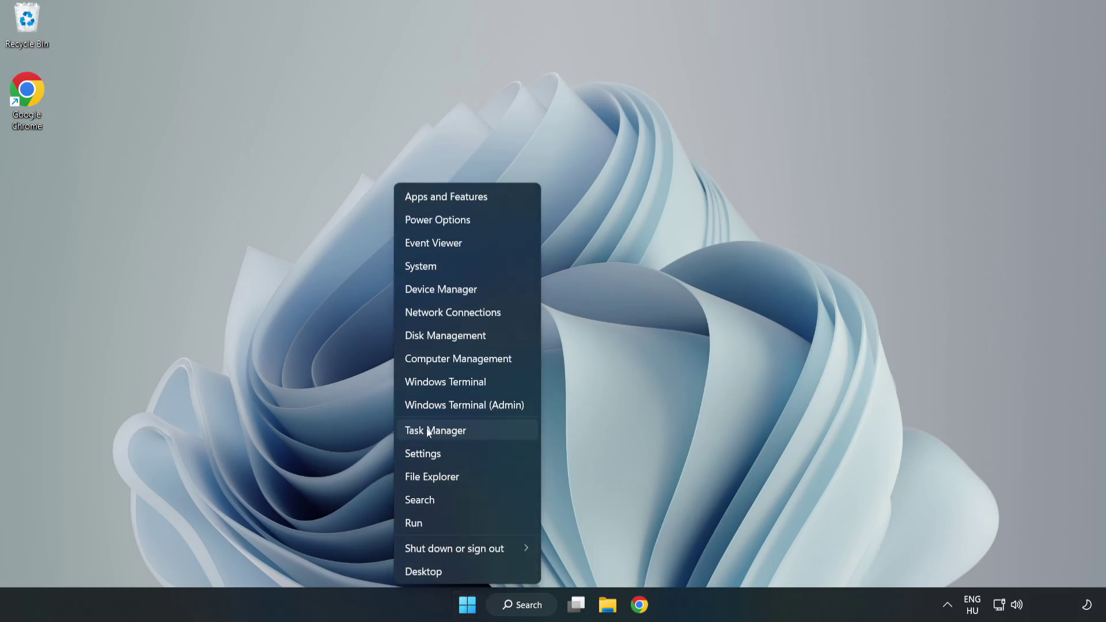
left_click(466, 433)
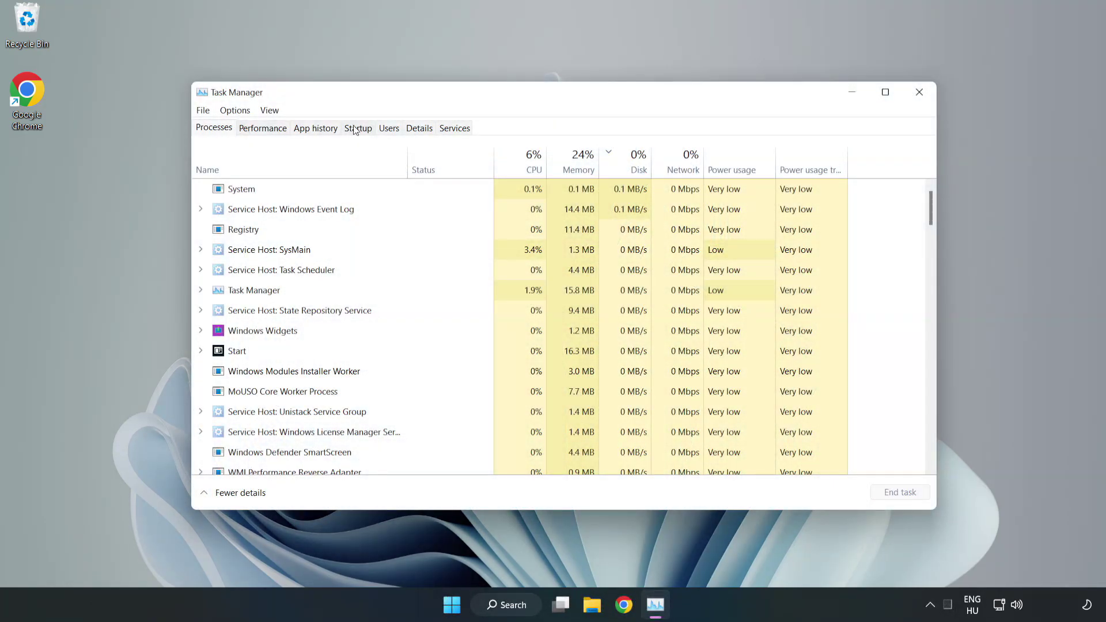
left_click(360, 131)
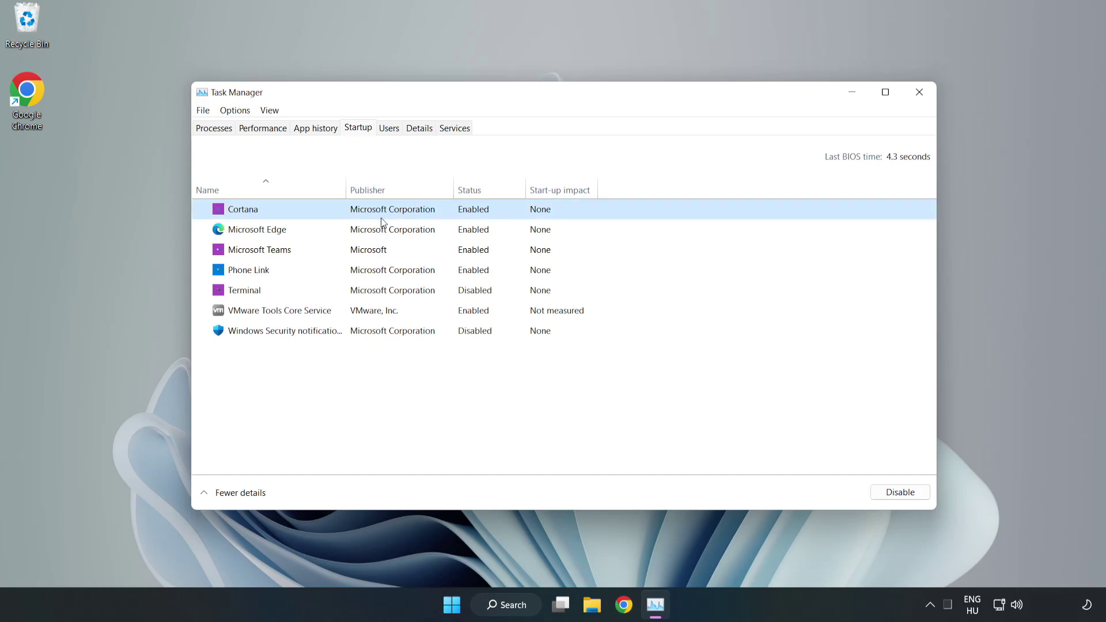
left_click(894, 492)
left_click(477, 229)
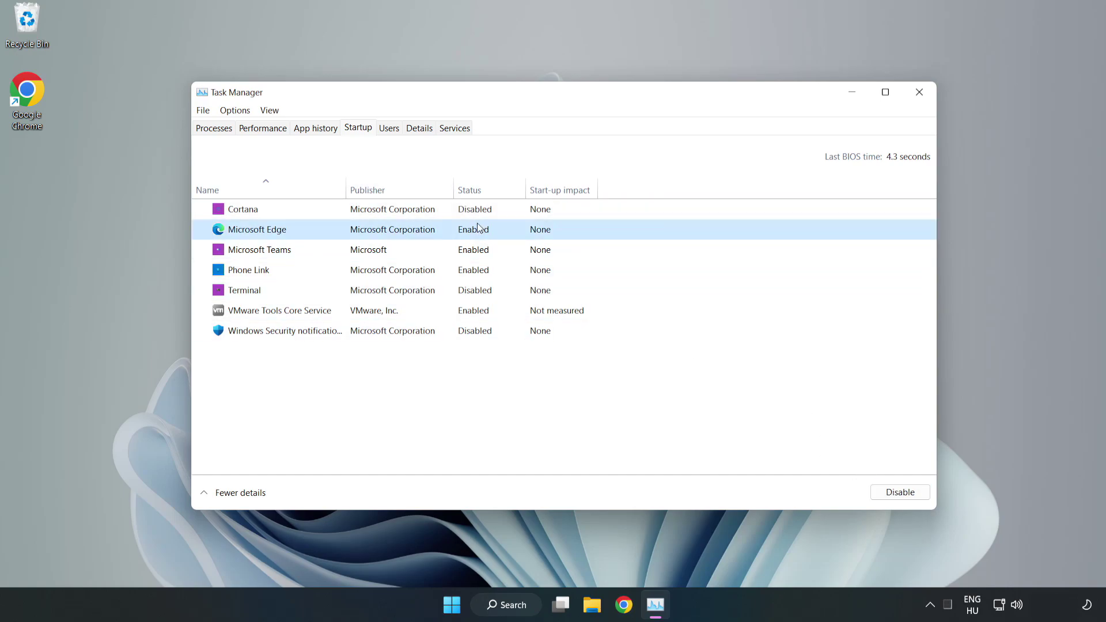
left_click(900, 492)
left_click(385, 253)
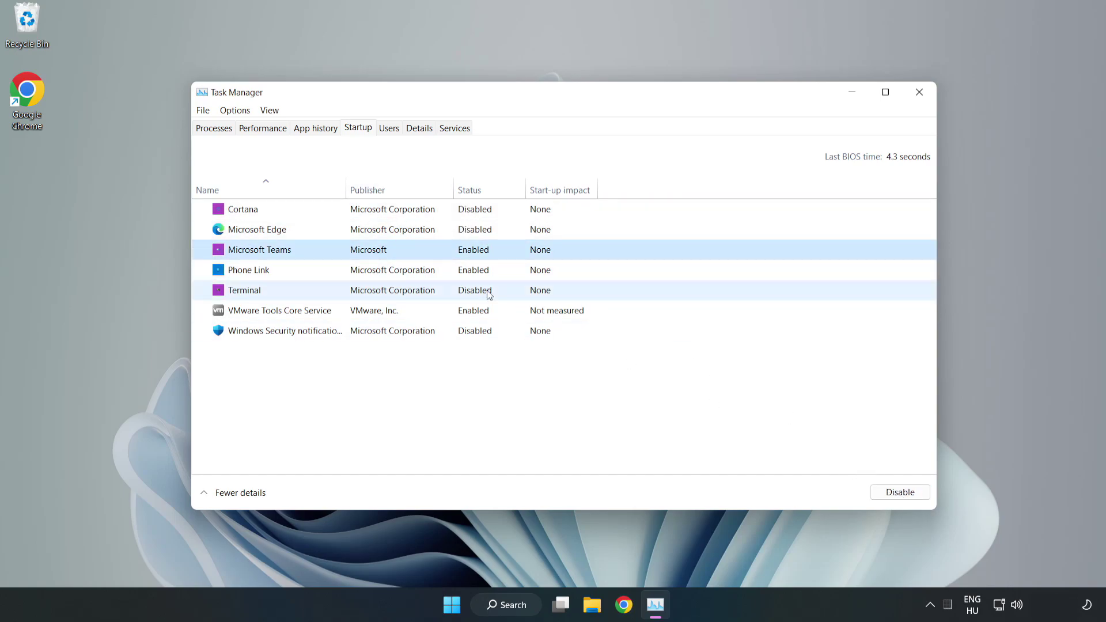
left_click(900, 492)
left_click(370, 275)
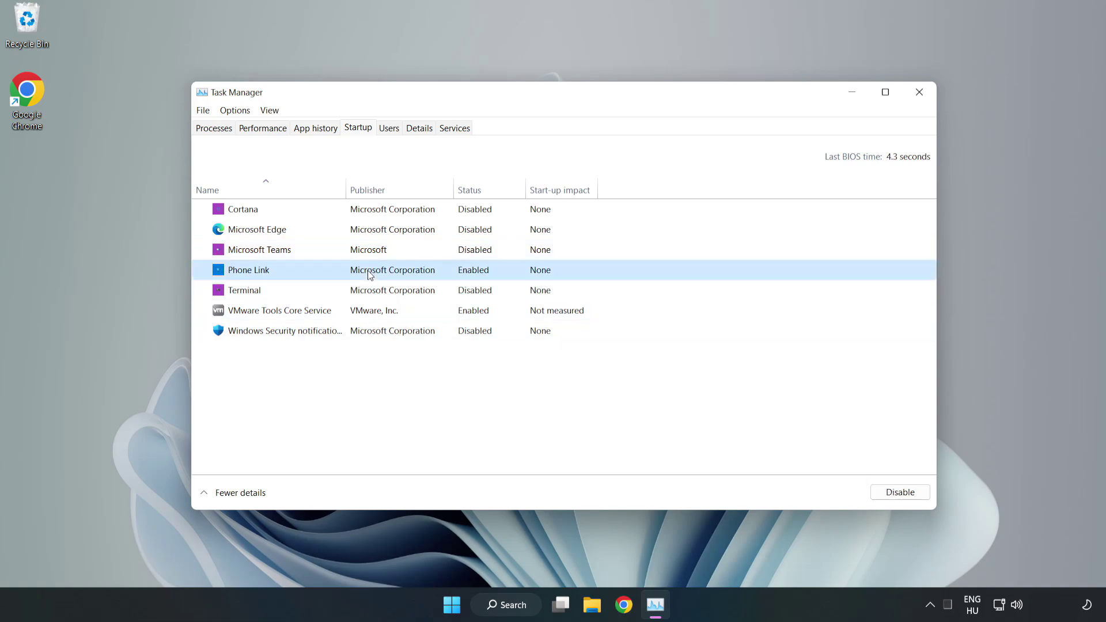
left_click(920, 497)
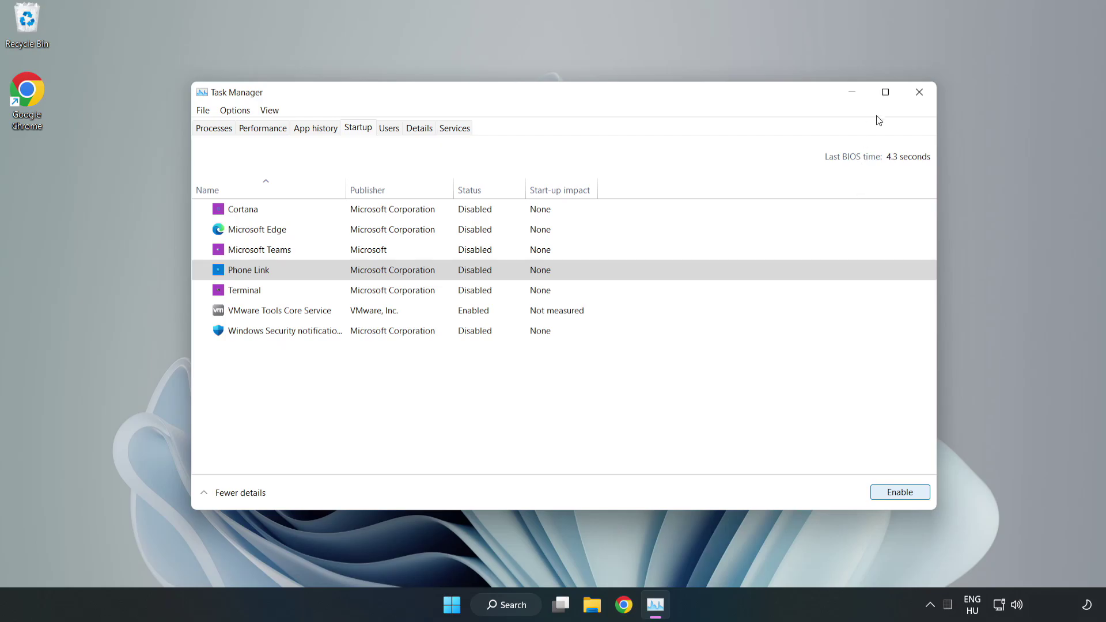
Close Task Manager, search for 'cmd' and bring up Command Prompt's launch options
left_click(920, 95)
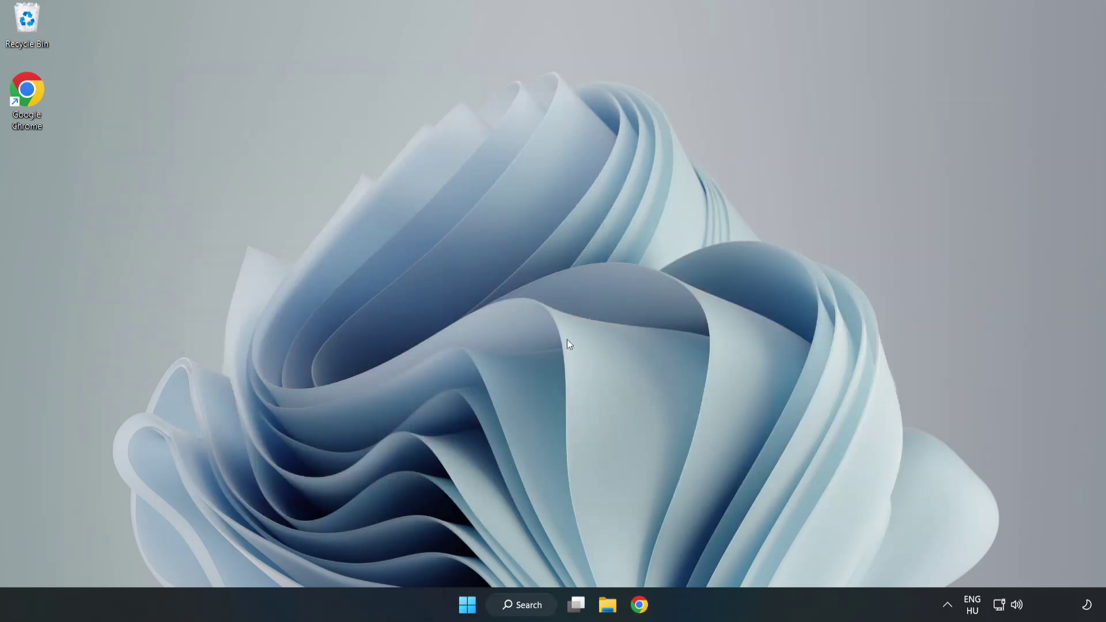
left_click(540, 602)
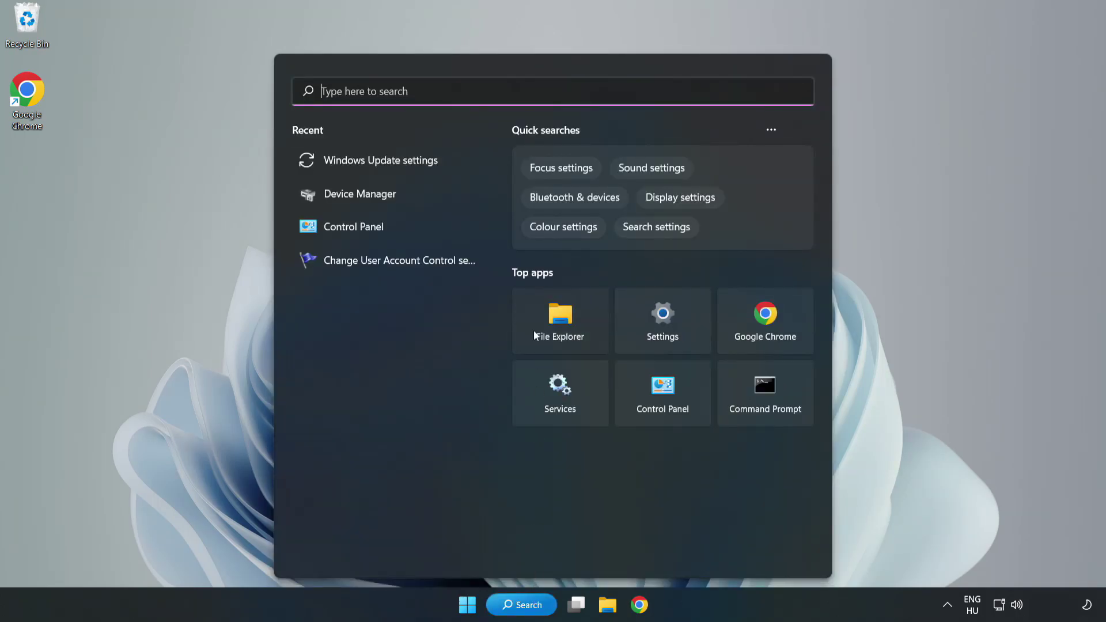
type("cmd")
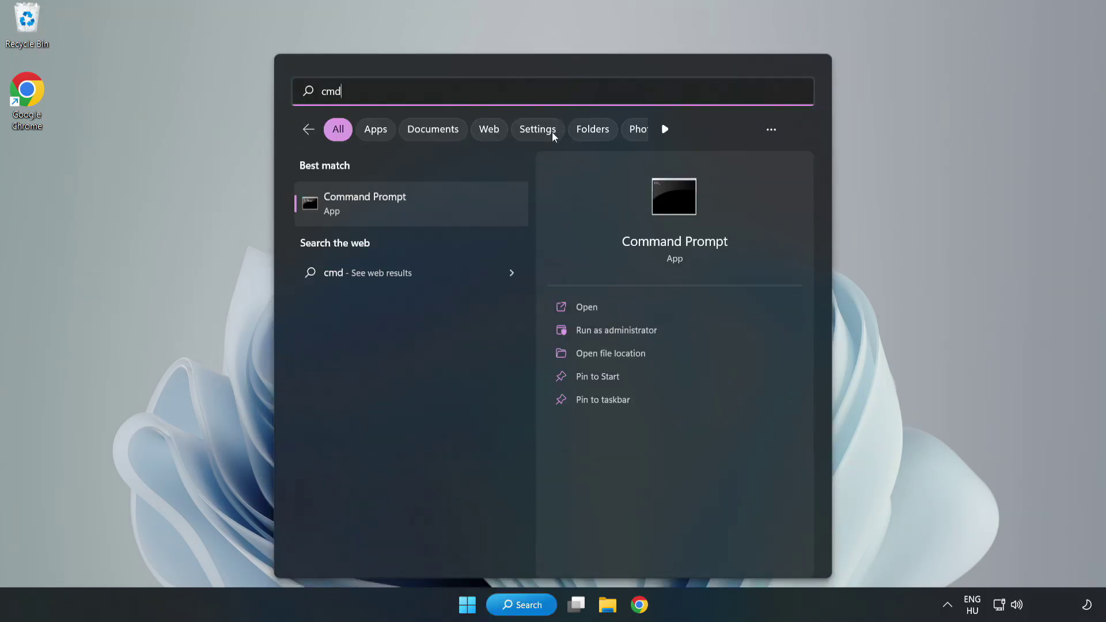
right_click(433, 209)
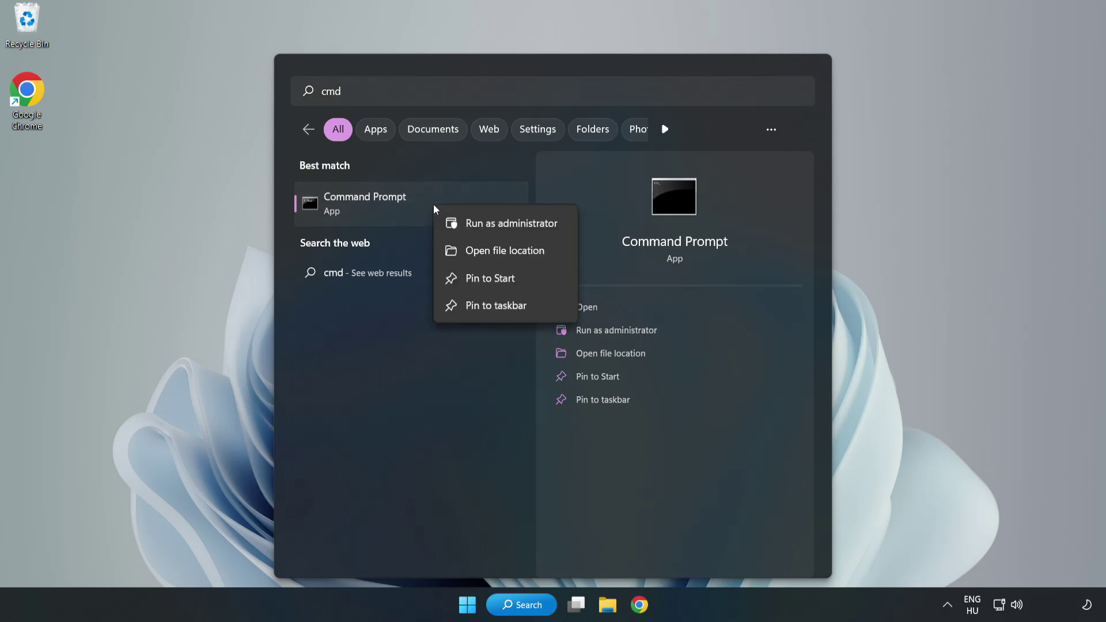
Run sfc /scannow in an administrator Command Prompt, then close it once no integrity violations are found
left_click(478, 225)
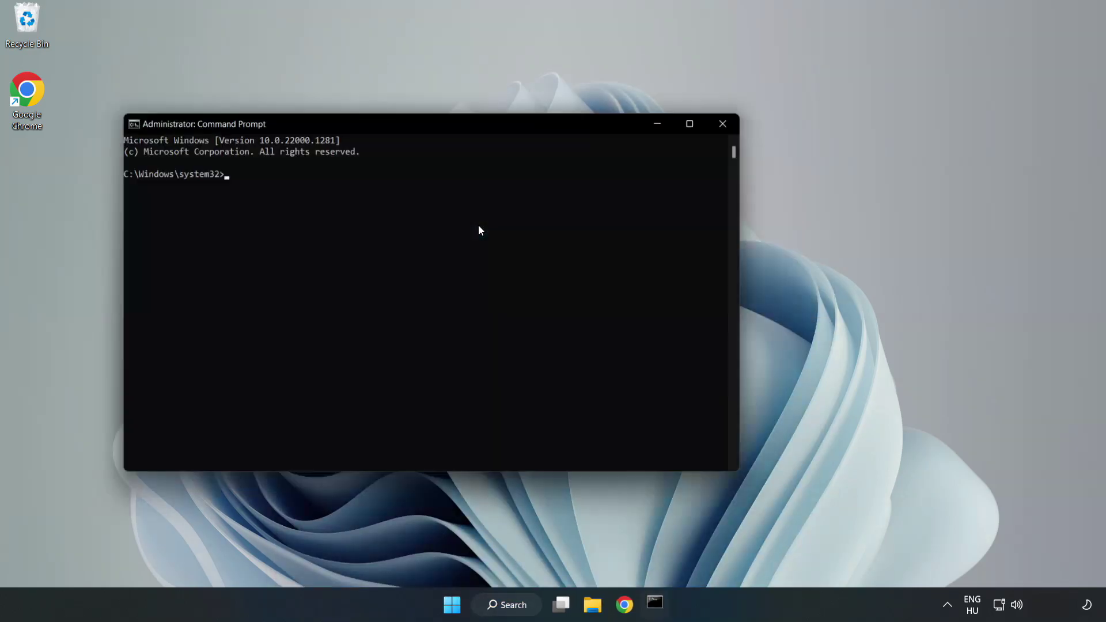
left_click_drag(441, 124, 563, 126)
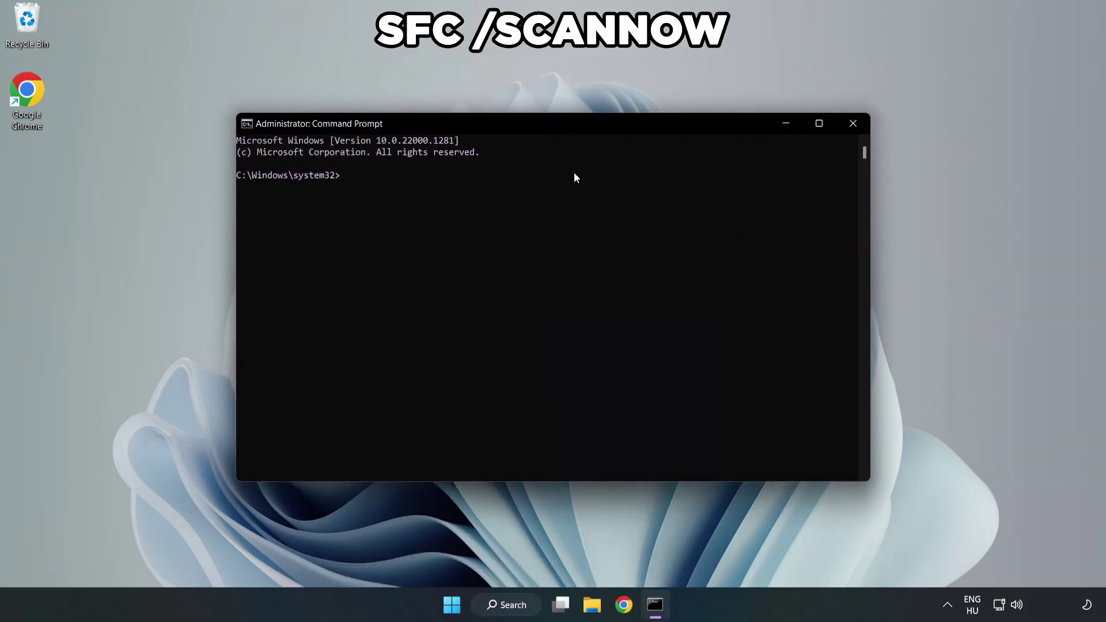
type("sfc /scannow")
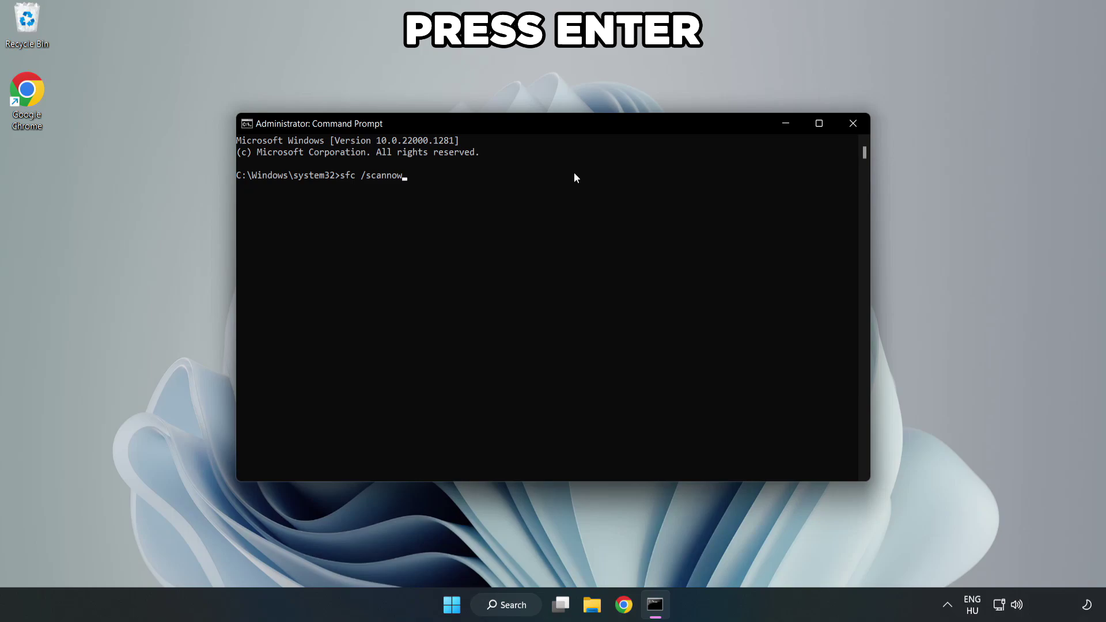
key("Return")
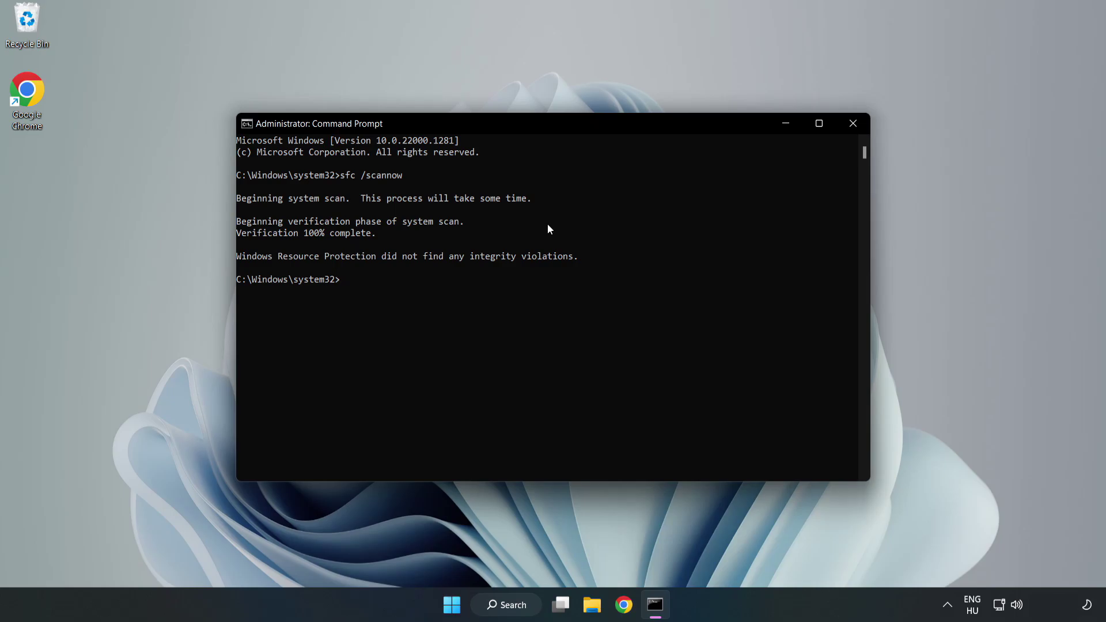
left_click(853, 130)
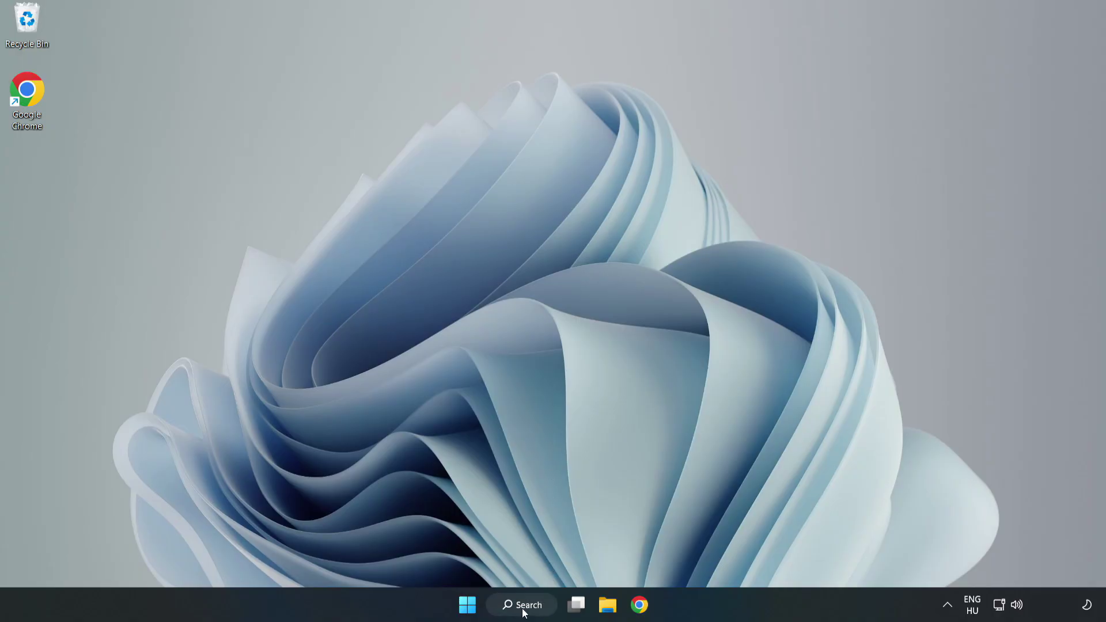
Search for 'security' and launch the Windows Security app
left_click(529, 609)
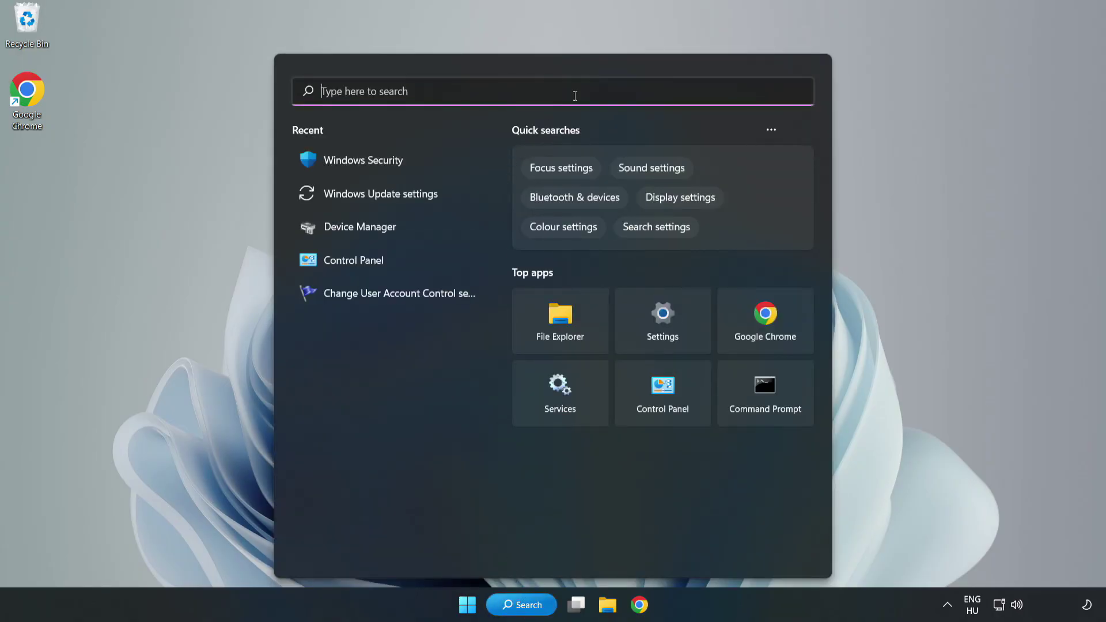
type("secu")
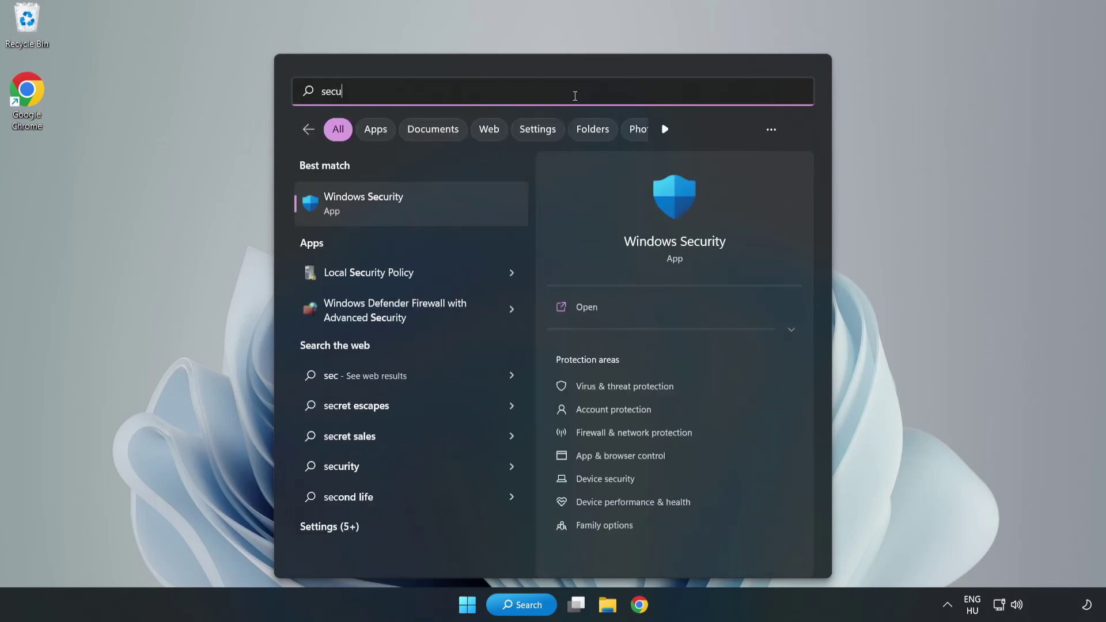
type("rity")
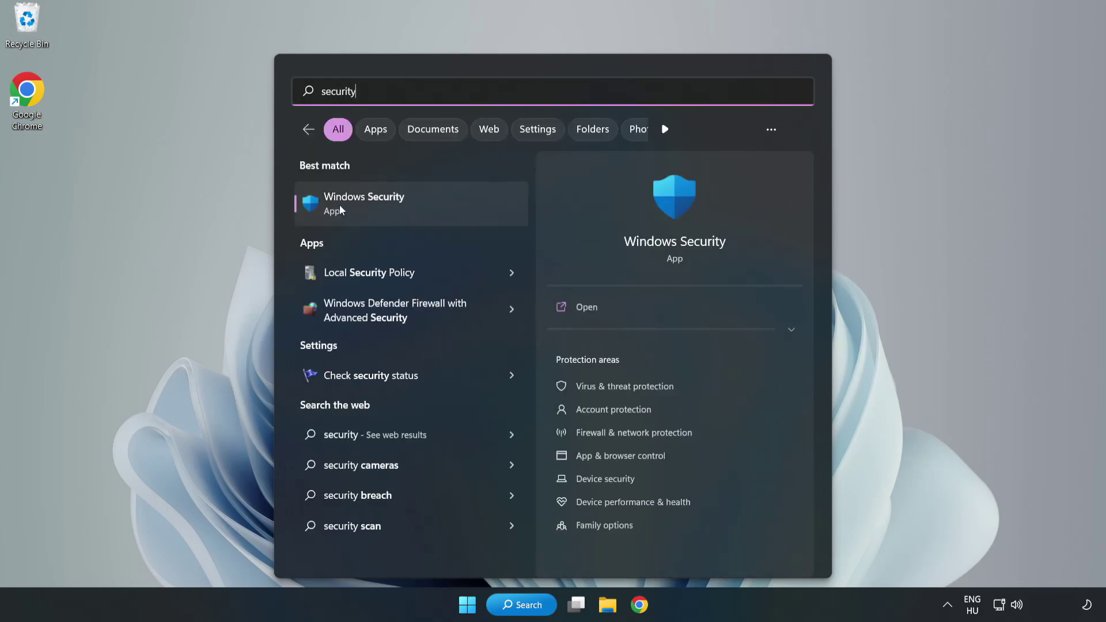
left_click(401, 212)
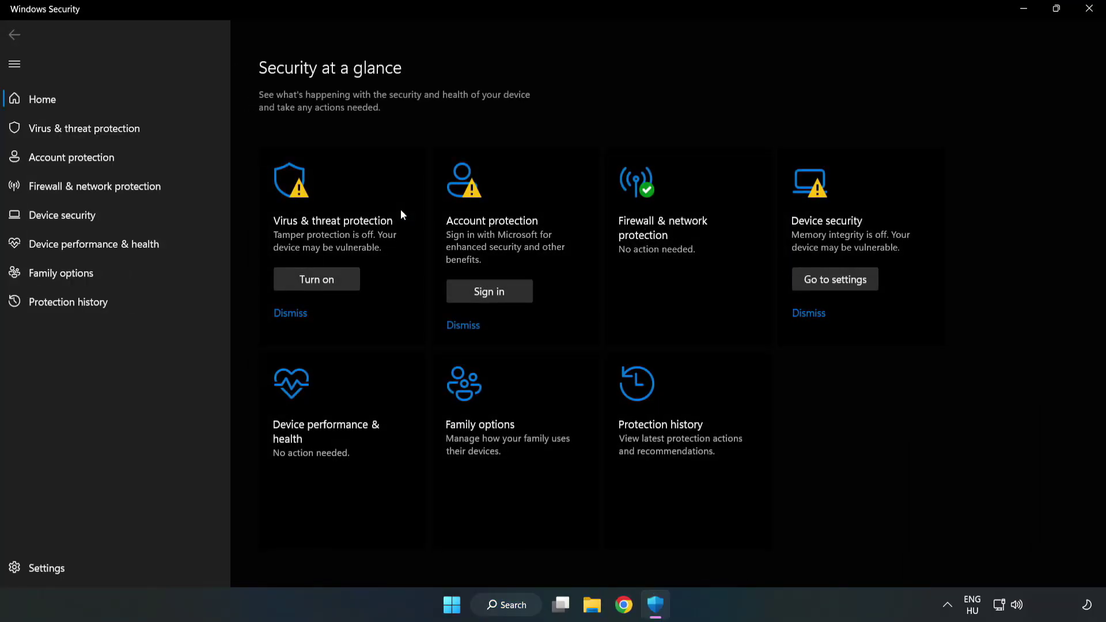
Open Virus & threat protection settings and scroll down to the Exclusions section
left_click(72, 134)
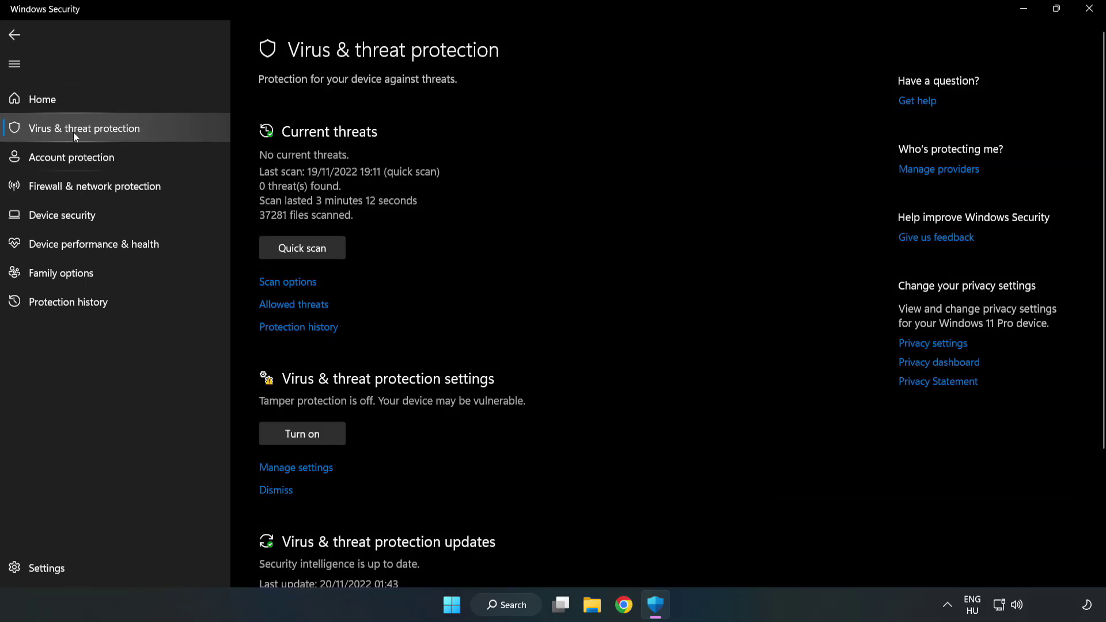
scroll(576, 223, "down", 3)
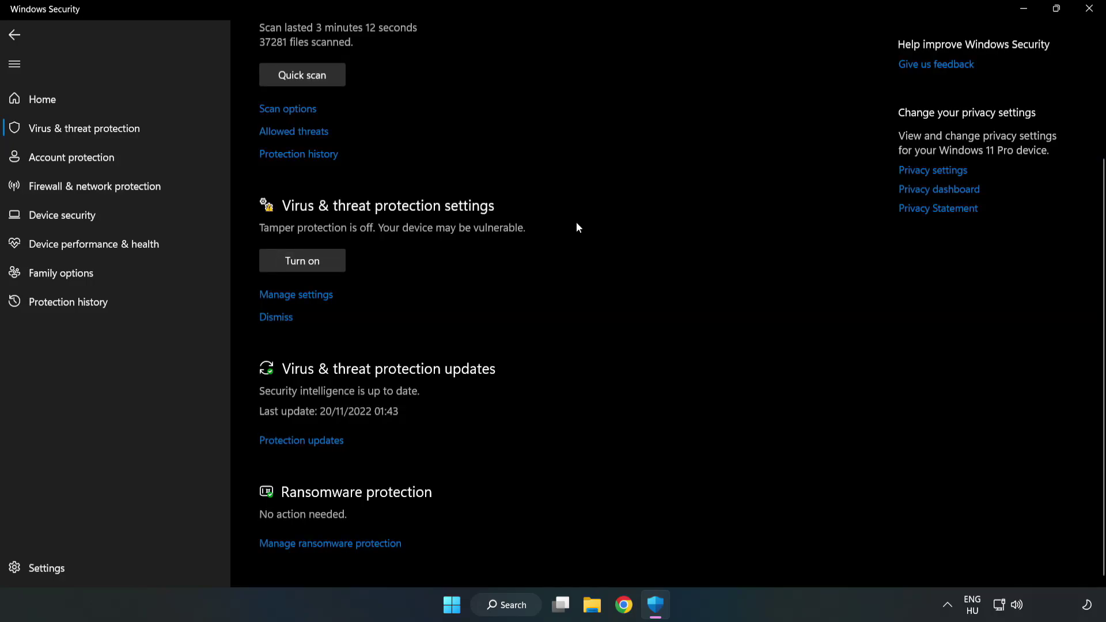
left_click(303, 295)
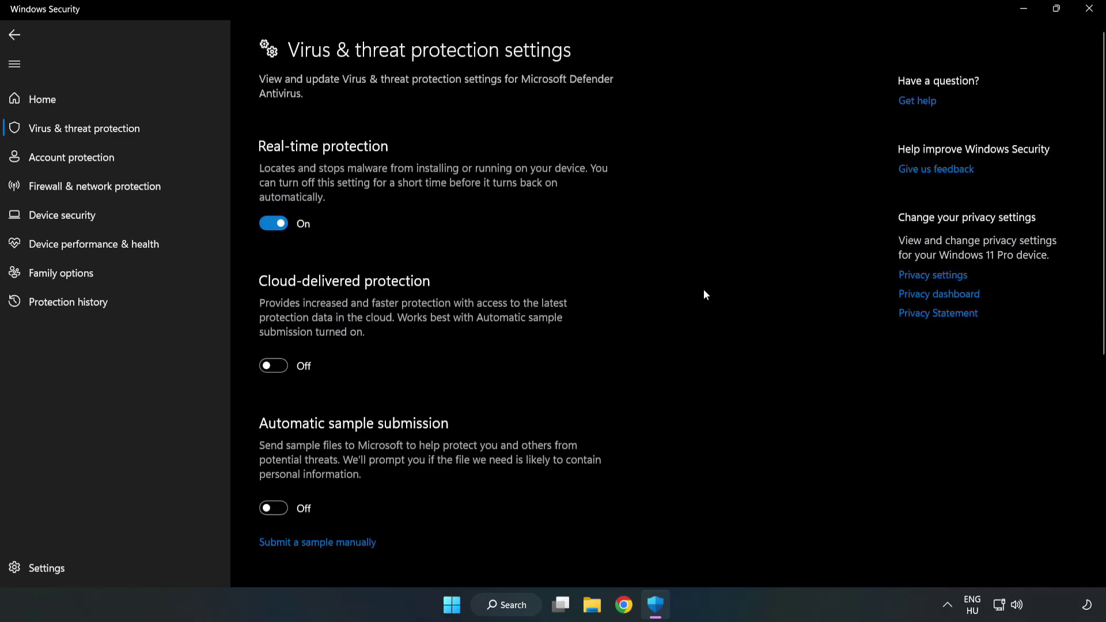
scroll(703, 290, "down", 3)
scroll(703, 289, "down", 4)
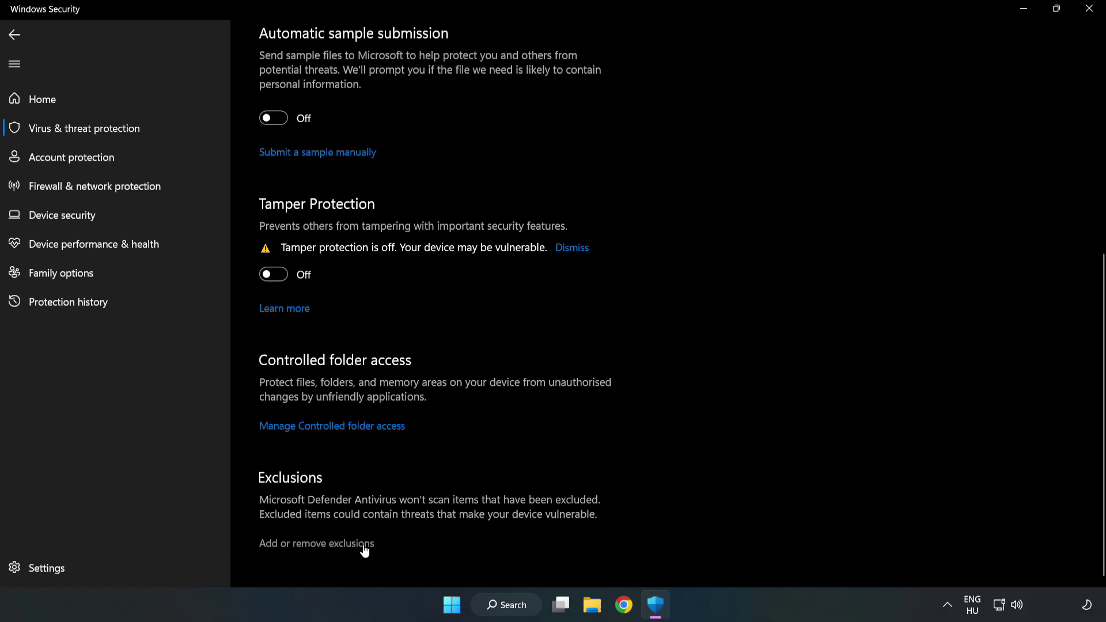
Add the NOT WORKING APP shortcut (chrome.exe) as a file exclusion, then close Windows Security
left_click(327, 546)
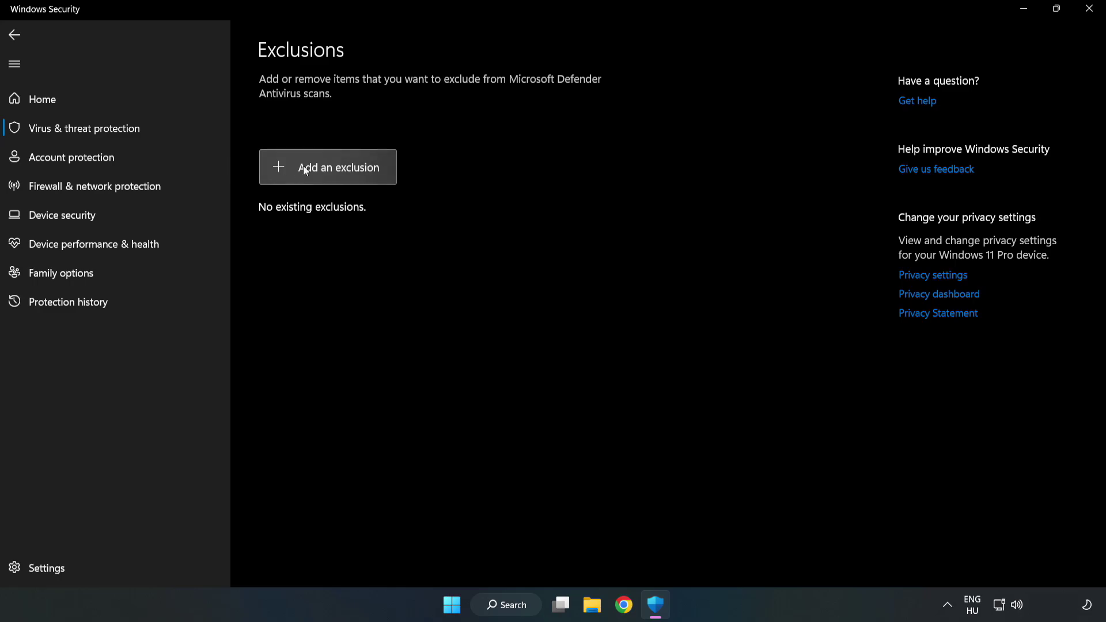
left_click(339, 176)
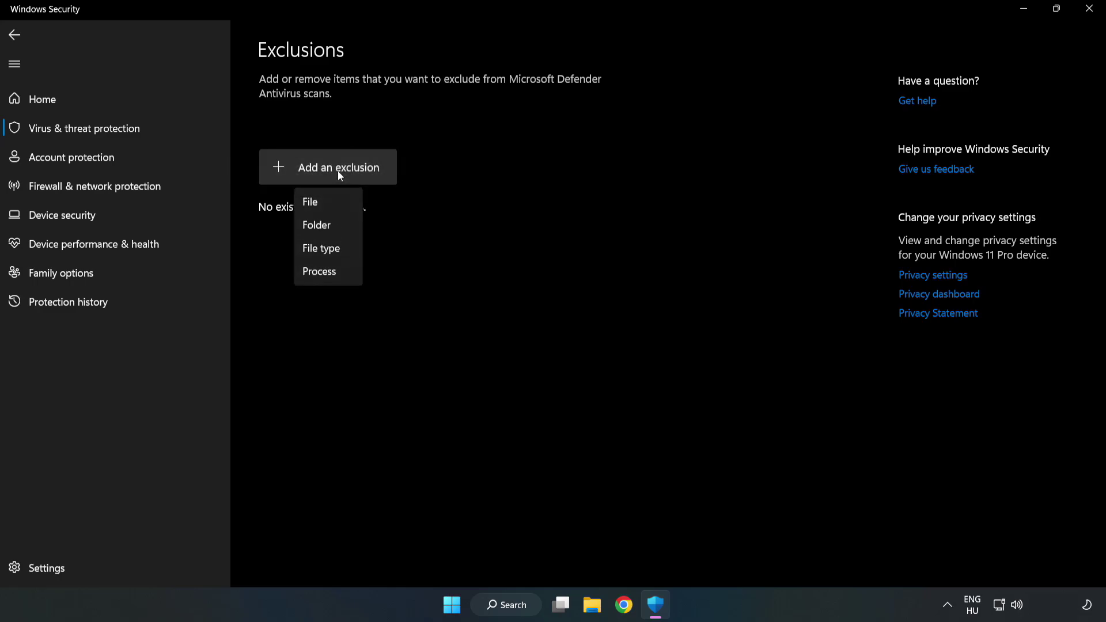
left_click(315, 203)
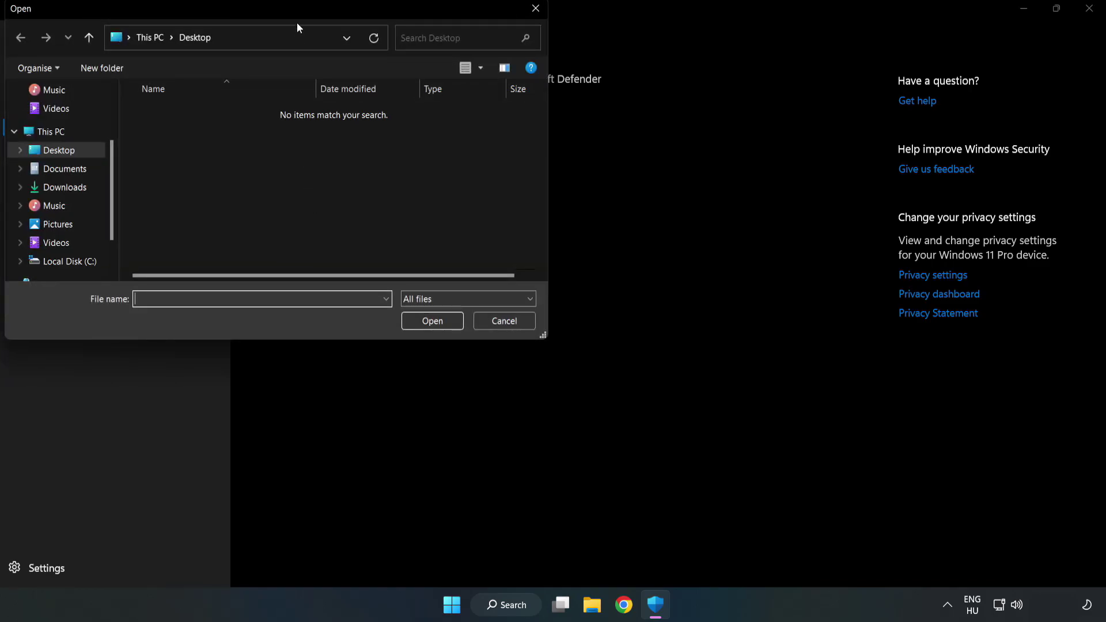
left_click_drag(298, 25, 509, 127)
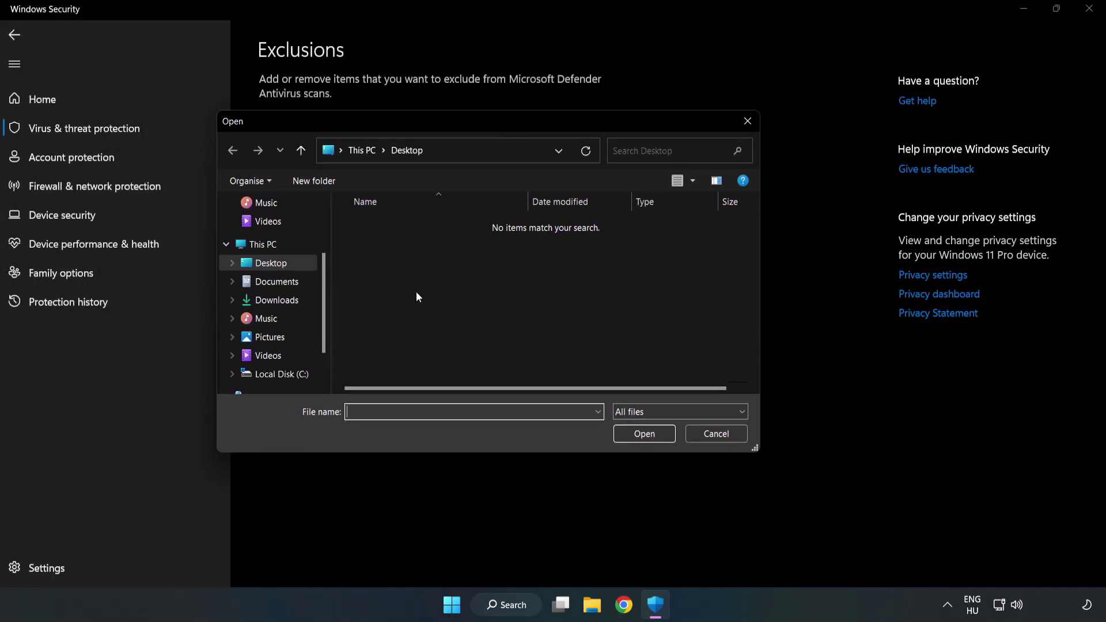
left_click(296, 374)
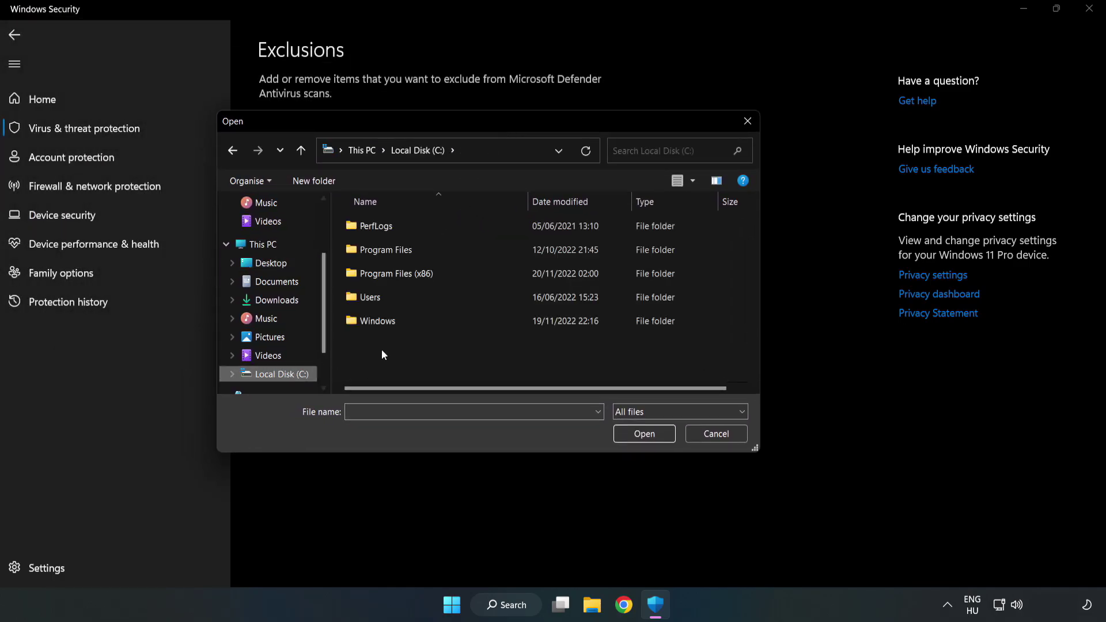
double_click(434, 274)
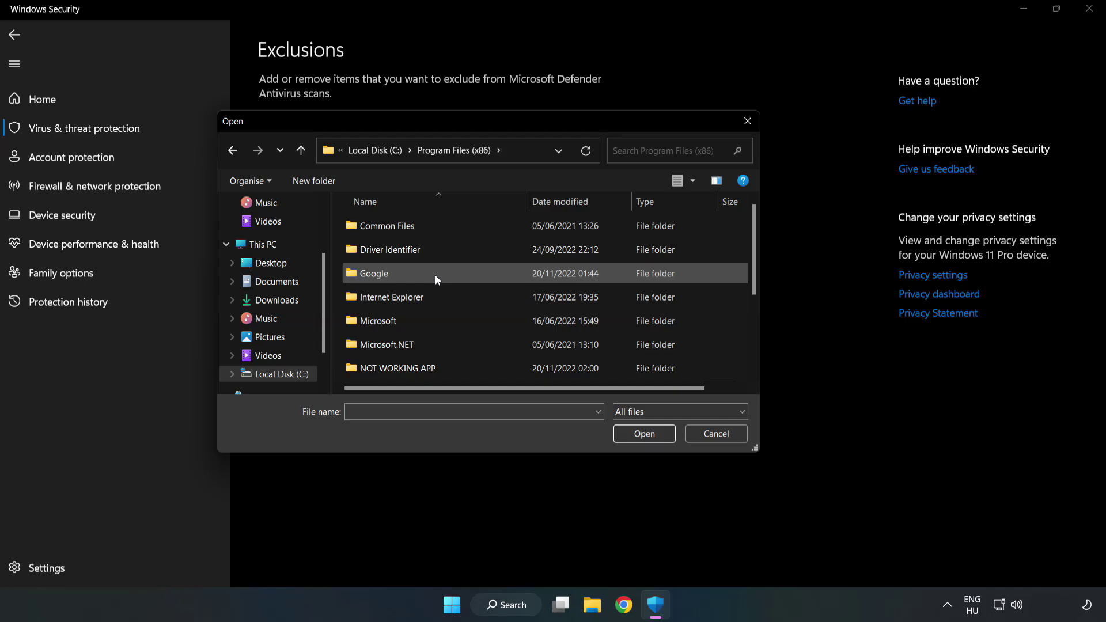
double_click(435, 367)
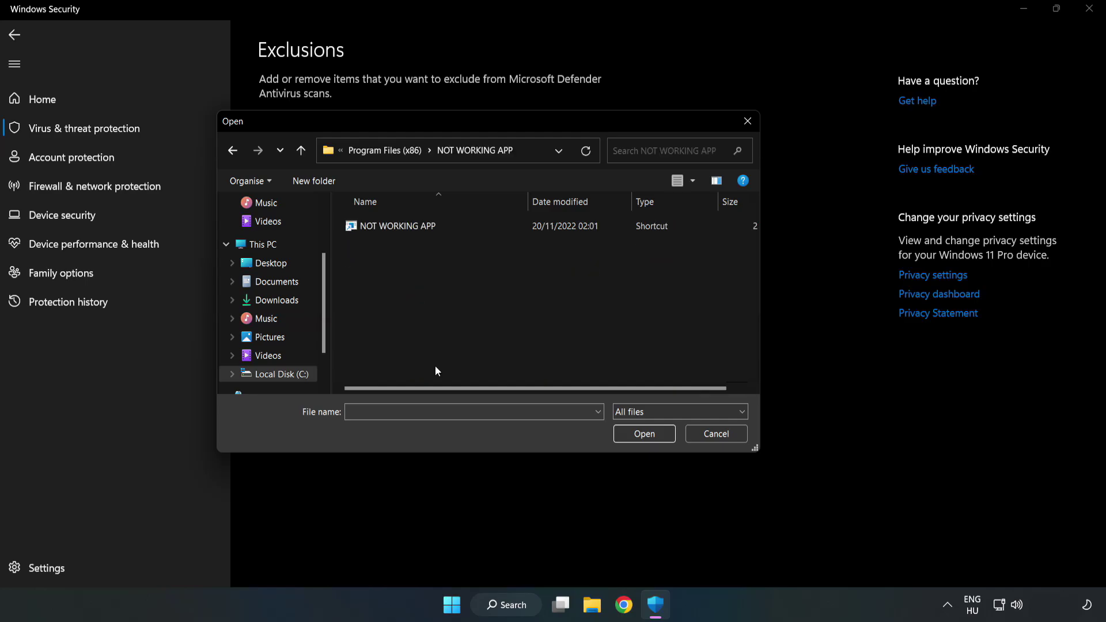
left_click(390, 226)
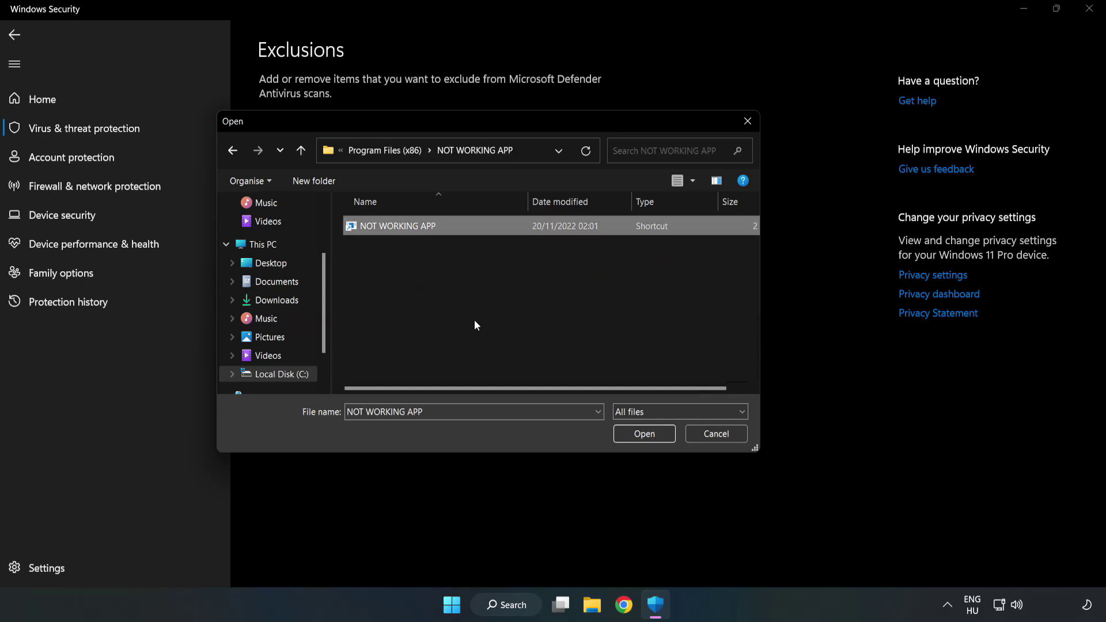
left_click(644, 436)
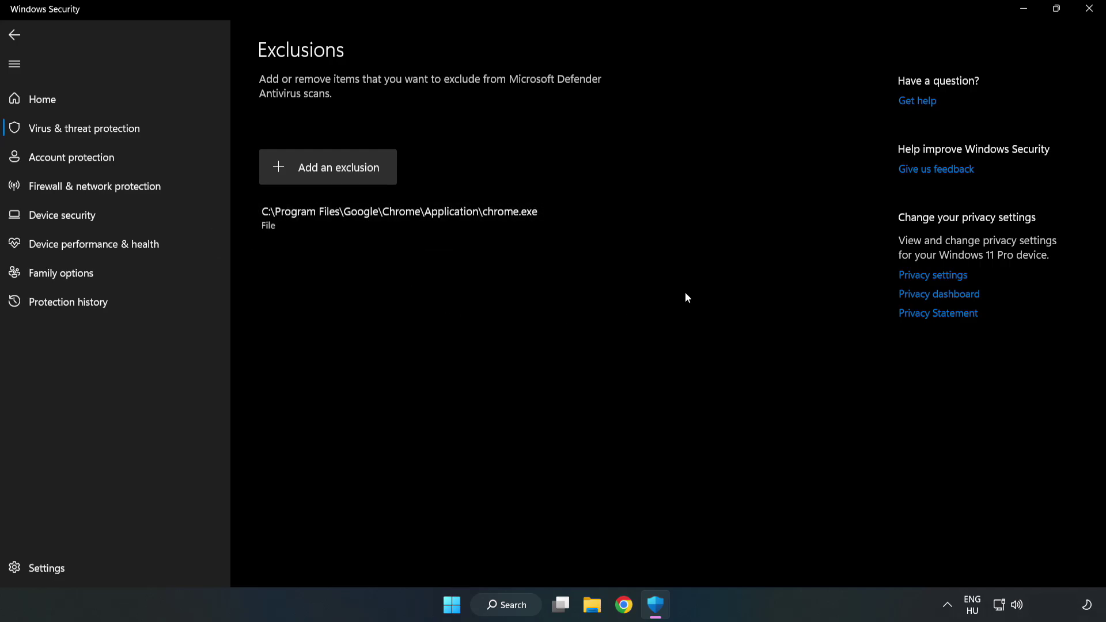
left_click(1088, 15)
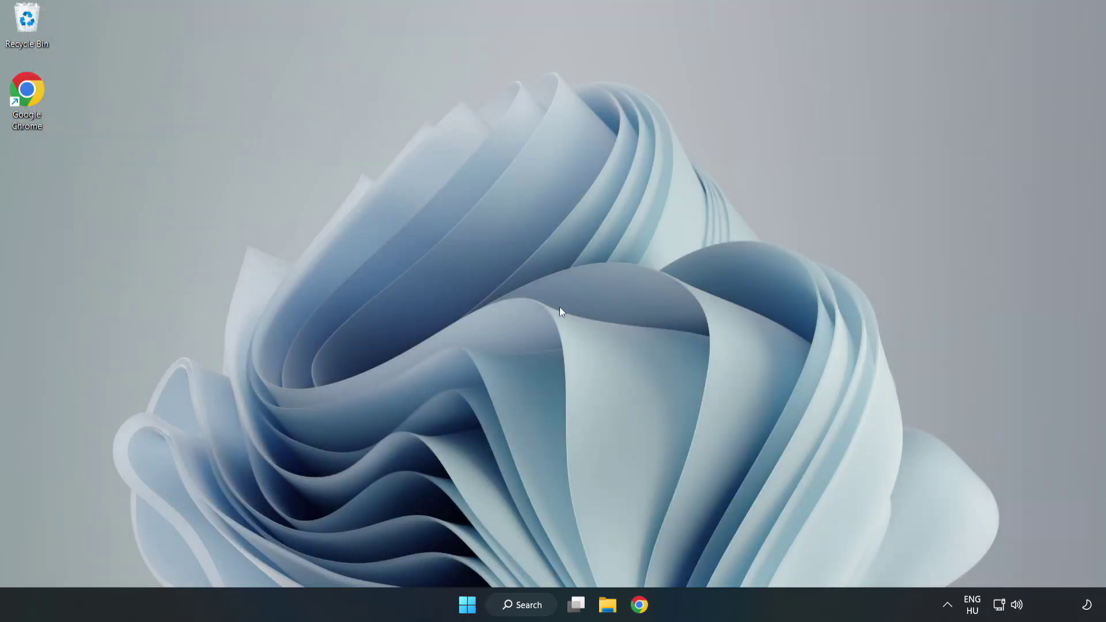
Show the Start menu's power options, including Restart
left_click(467, 604)
left_click(732, 555)
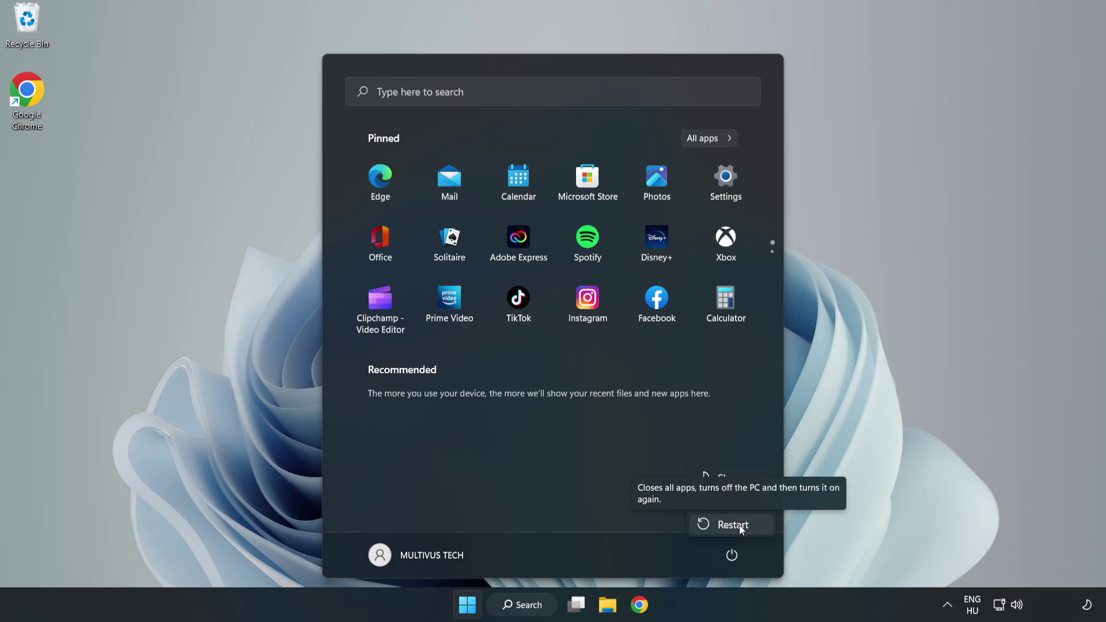